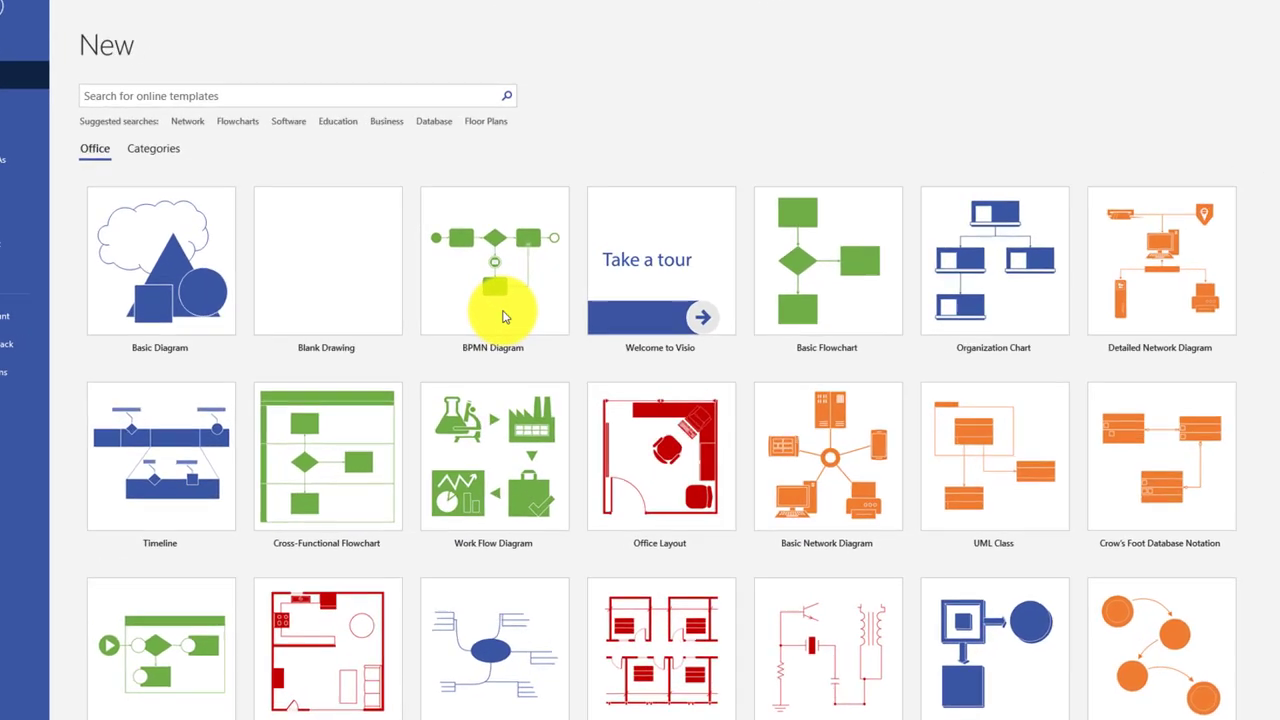
- Search the online templates for "bpmn" and open the BPMN Diagram template's details
click(445, 258)
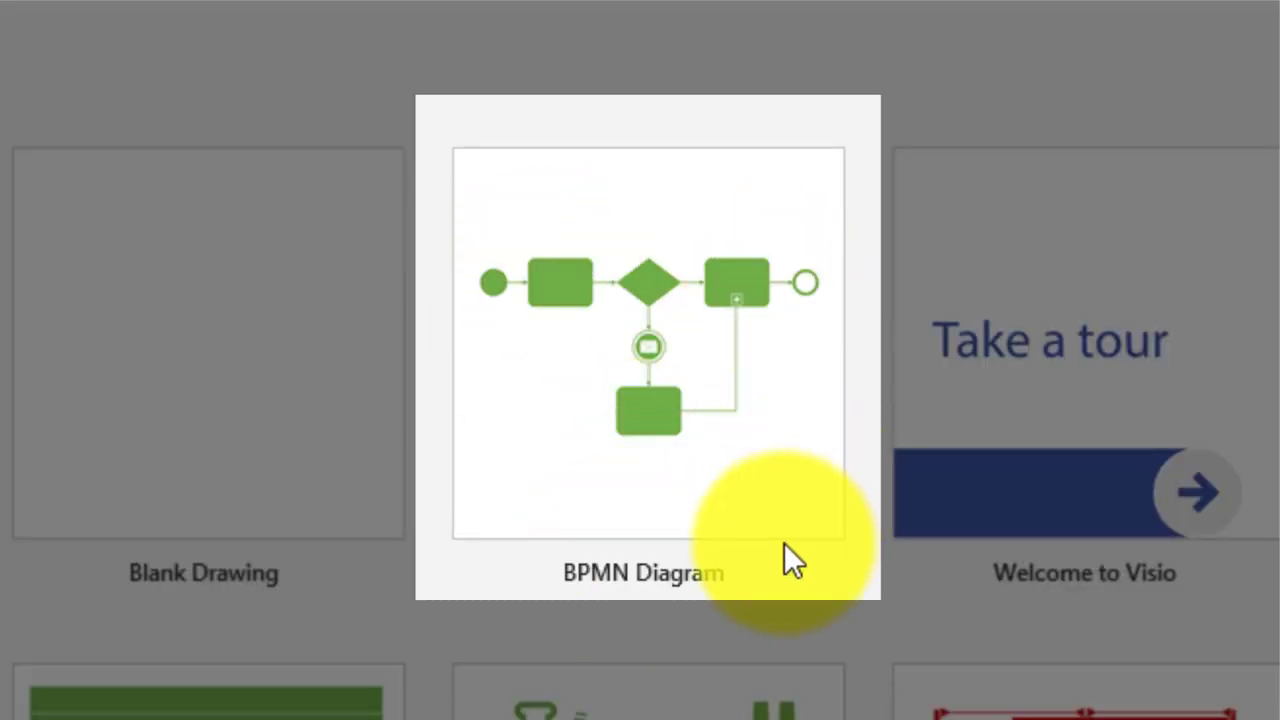
click(86, 46)
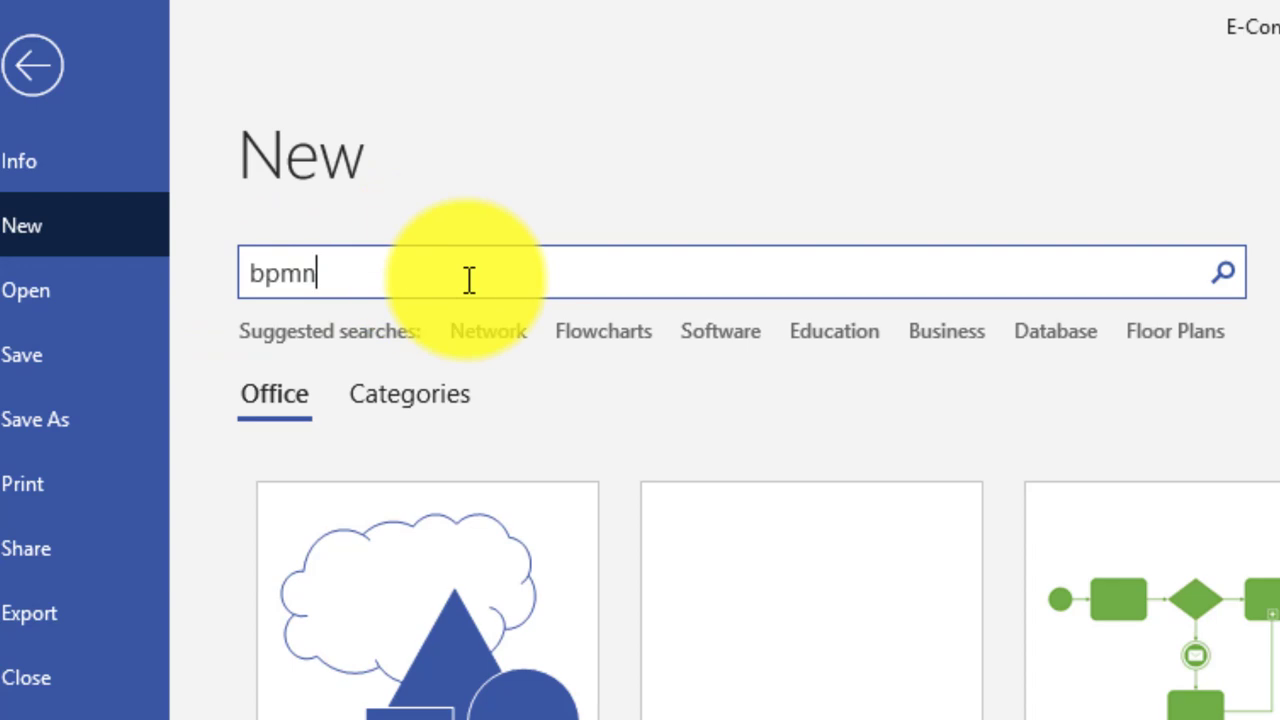
key(Return)
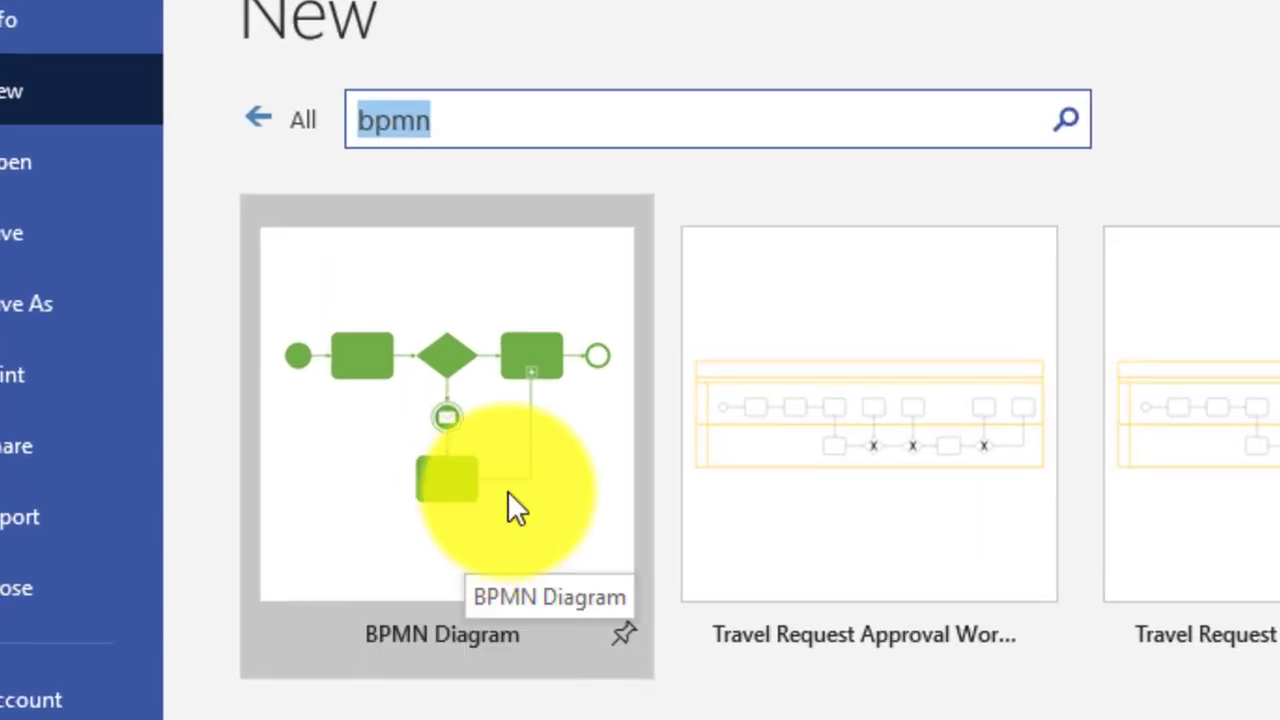
click(508, 490)
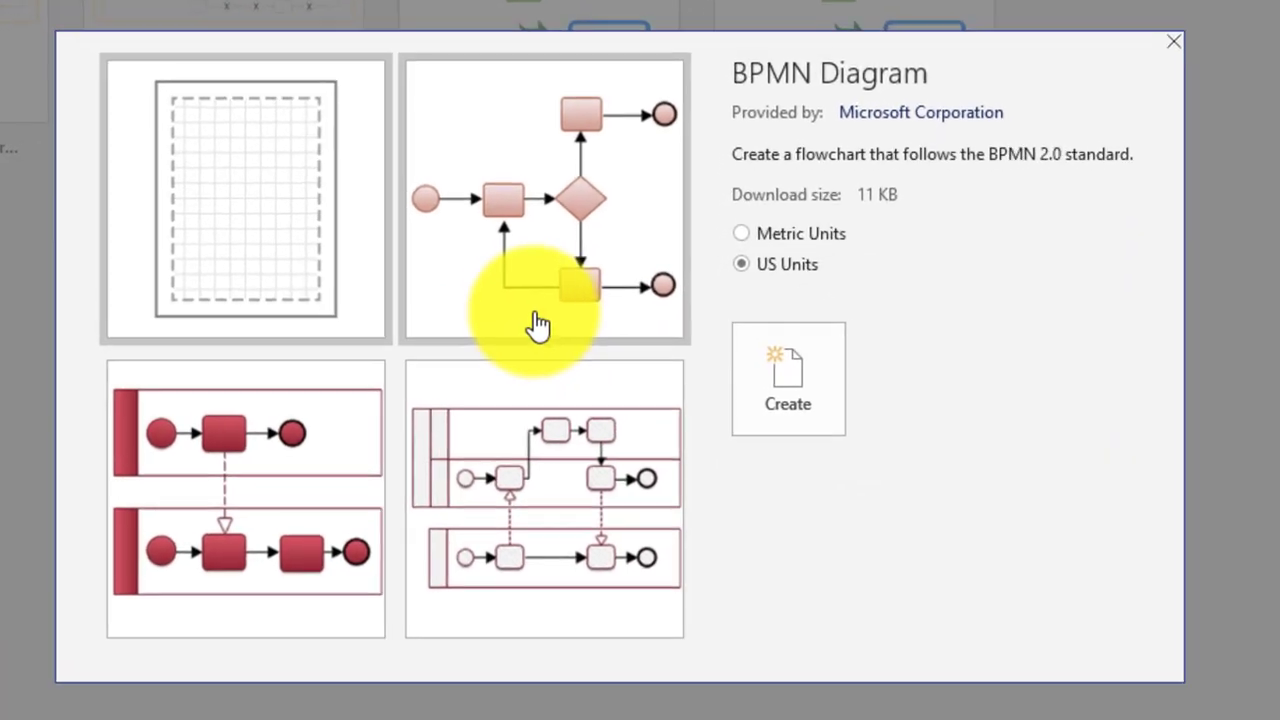
- Create a drawing from the BPMN Process with Multiple Roles template and minimize the e-commerce drawing beside it
click(600, 328)
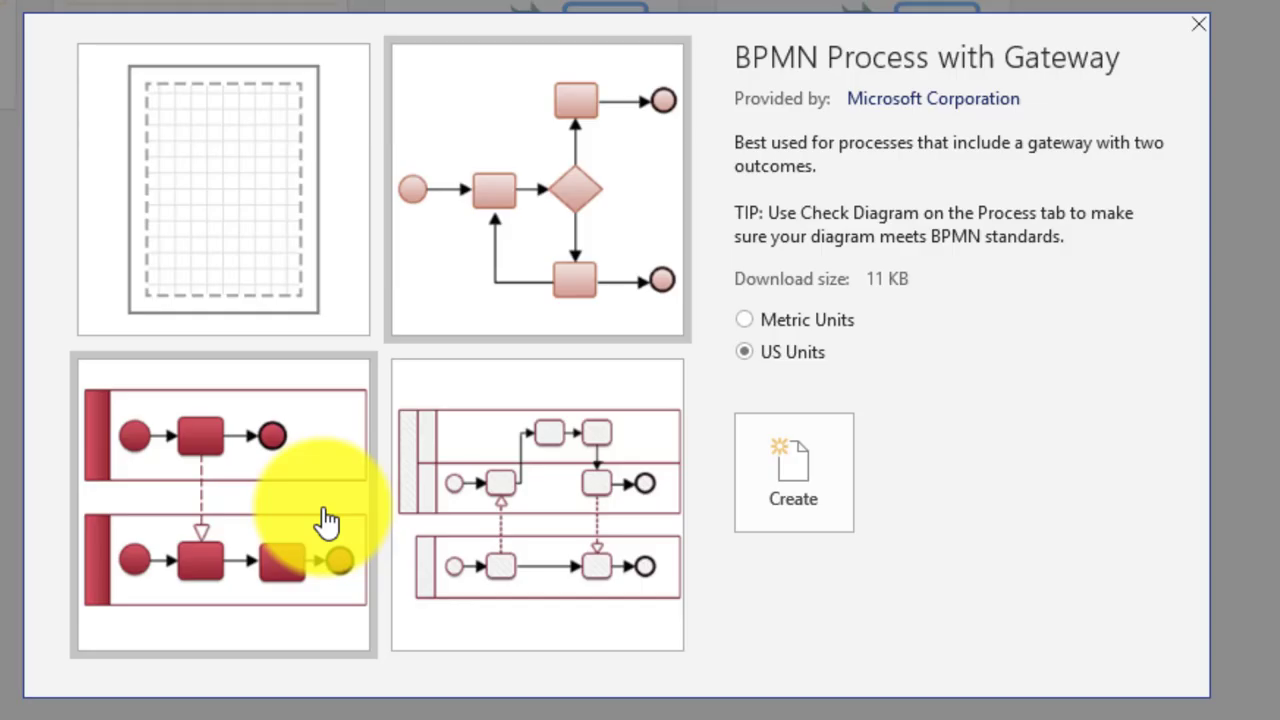
click(328, 520)
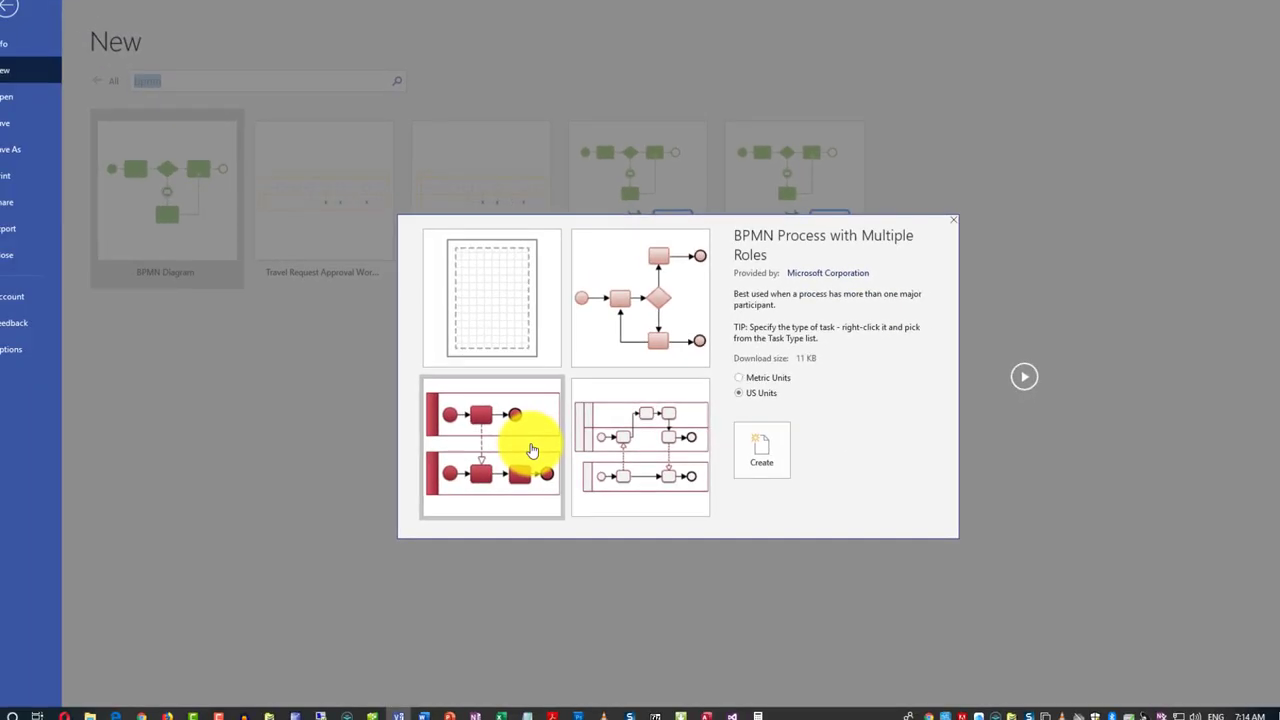
double_click(263, 439)
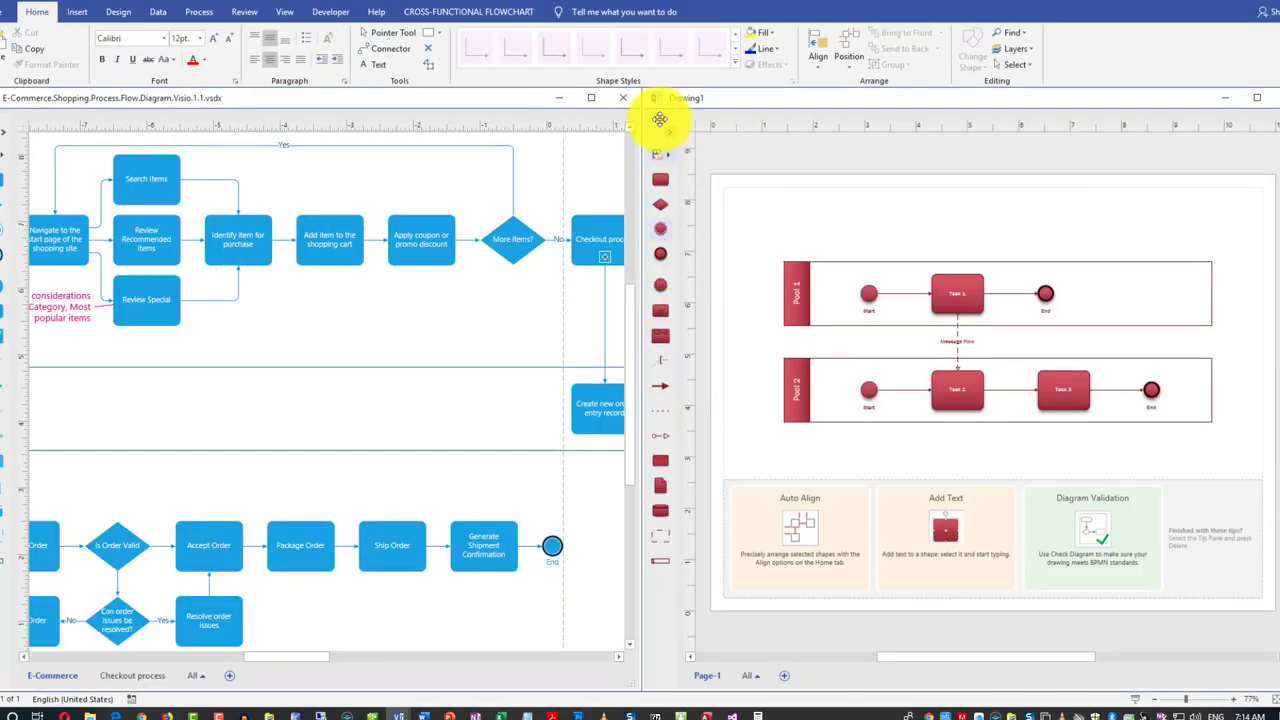
click(562, 100)
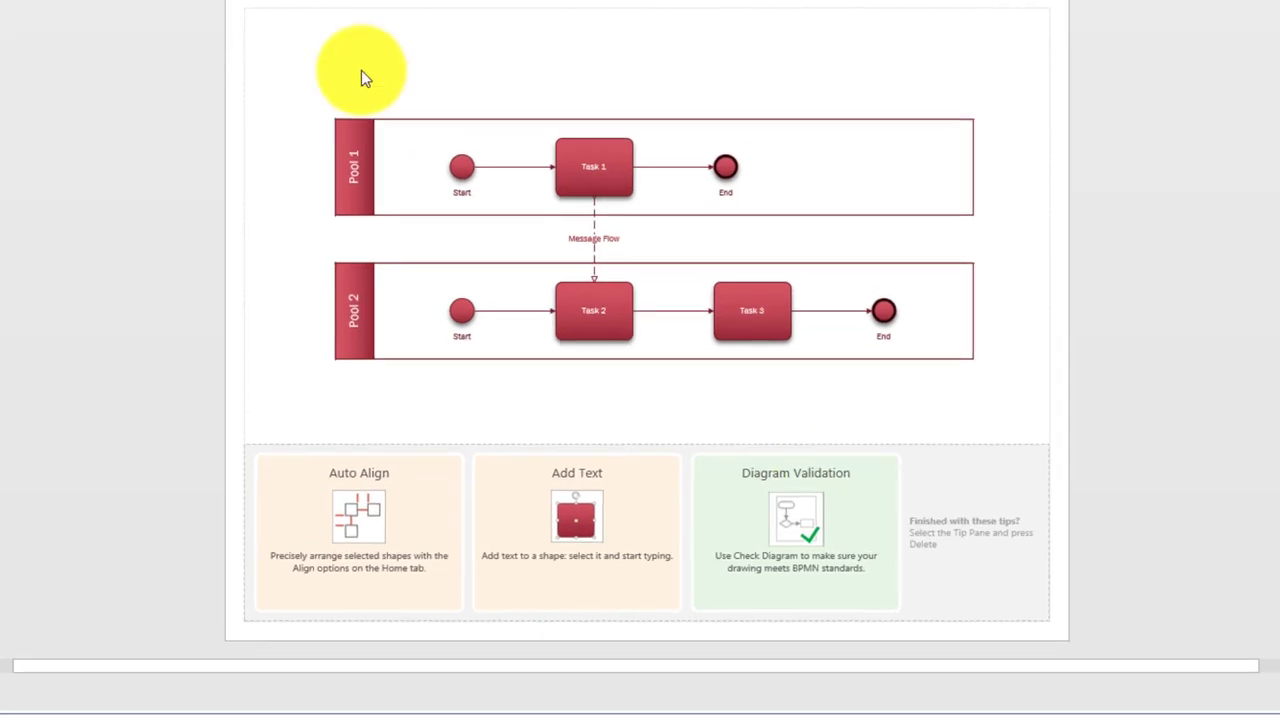
- Delete both sample pools with their contents and the tip pane so the page is empty
drag(277, 72, 1006, 390)
key(Delete)
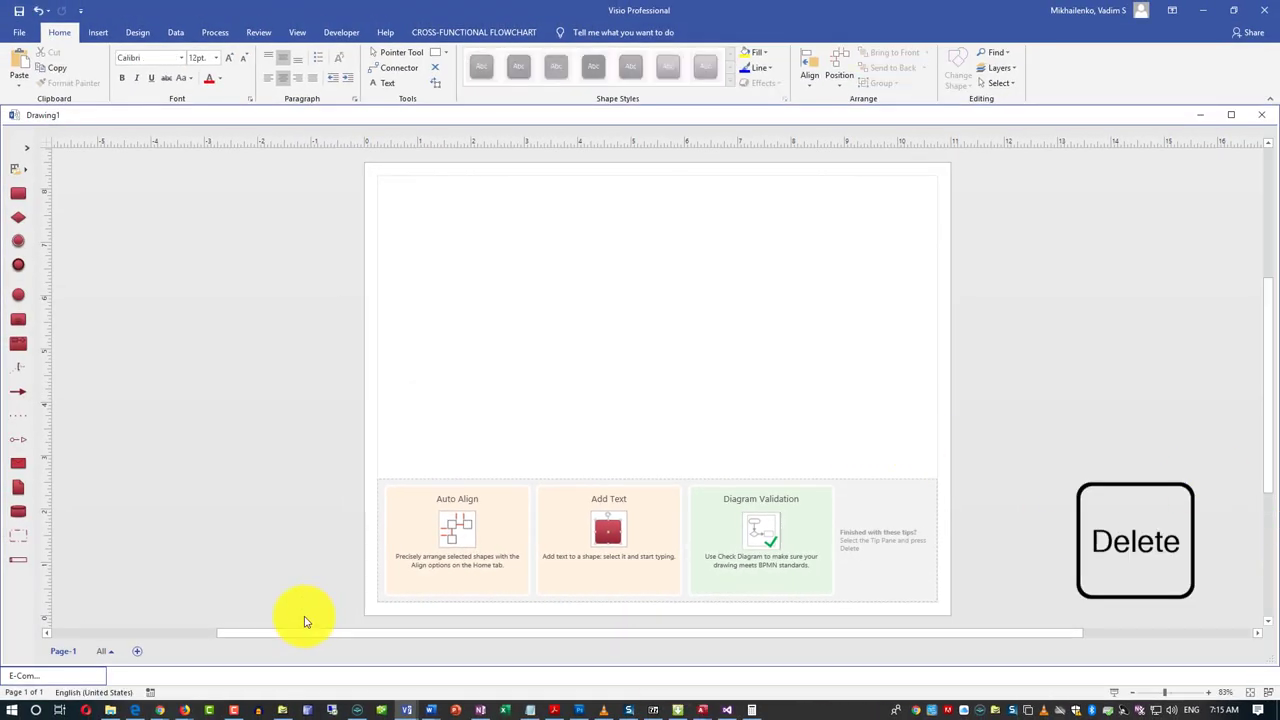
drag(349, 462, 1049, 609)
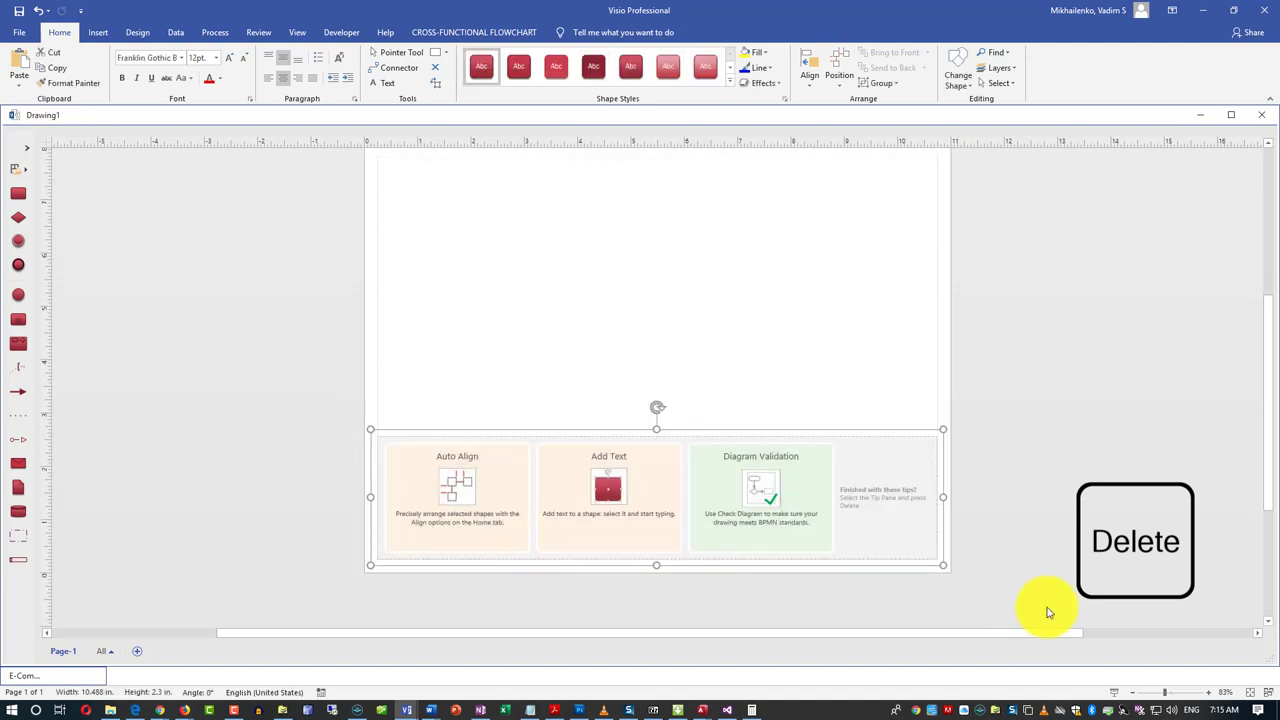
key(Delete)
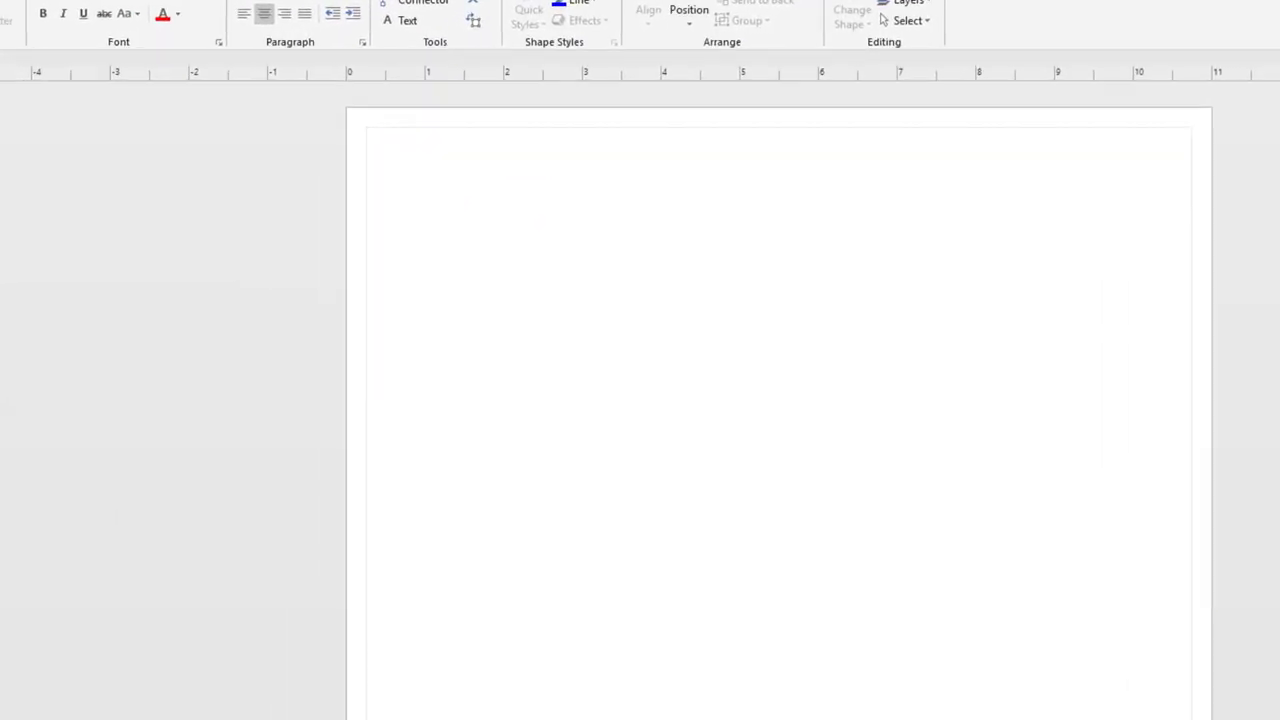
- Expand the shapes list, place a Pool / Lane at the top of the page and title it "Customer"
click(8, 96)
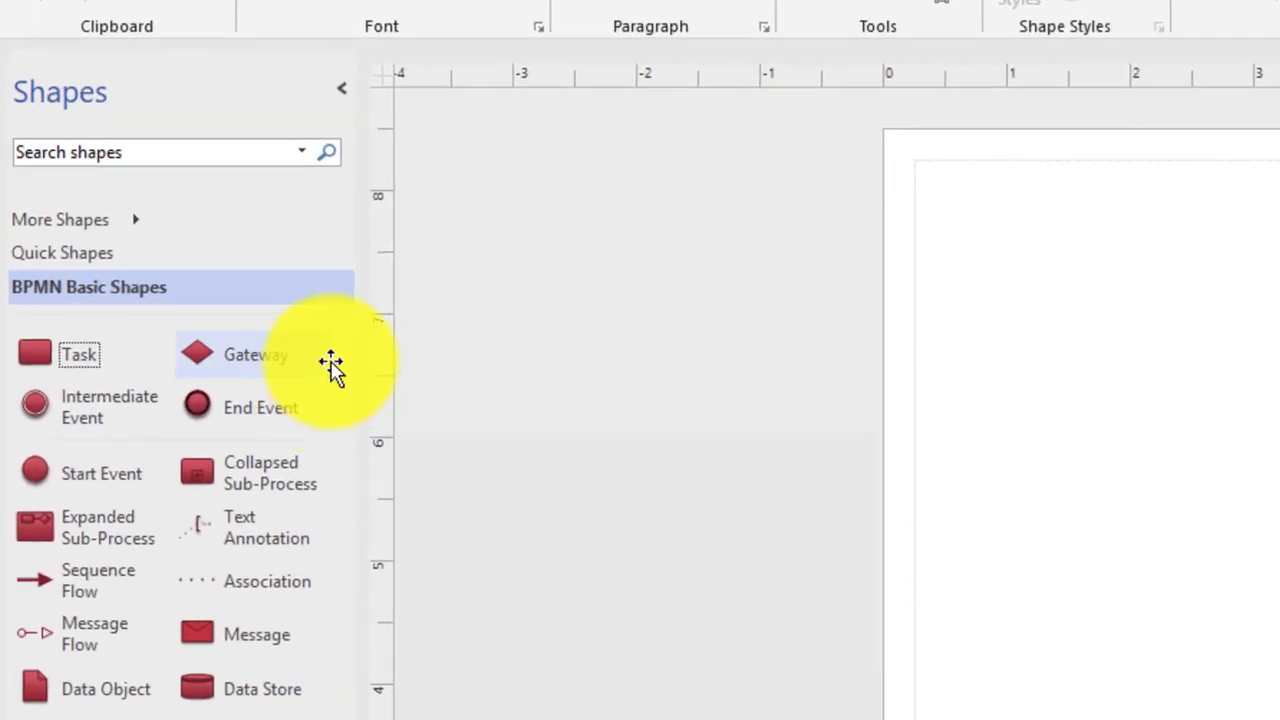
mouse_move(331, 368)
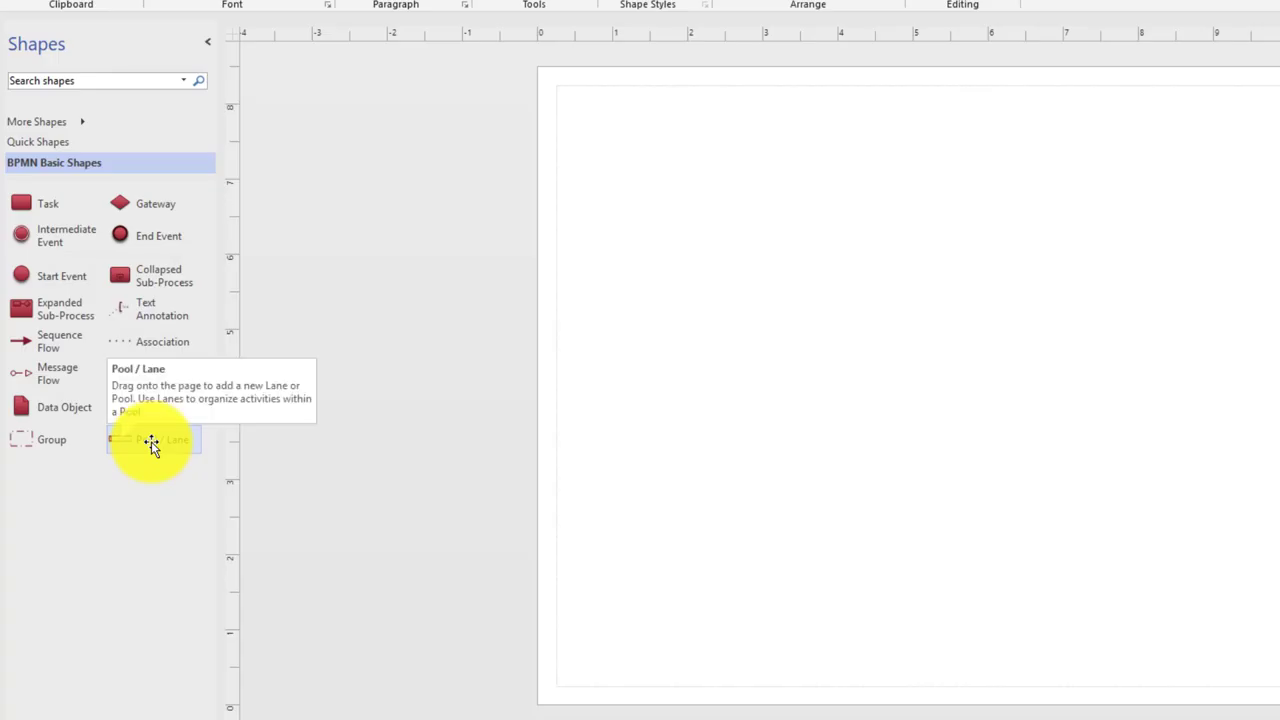
drag(150, 444, 755, 162)
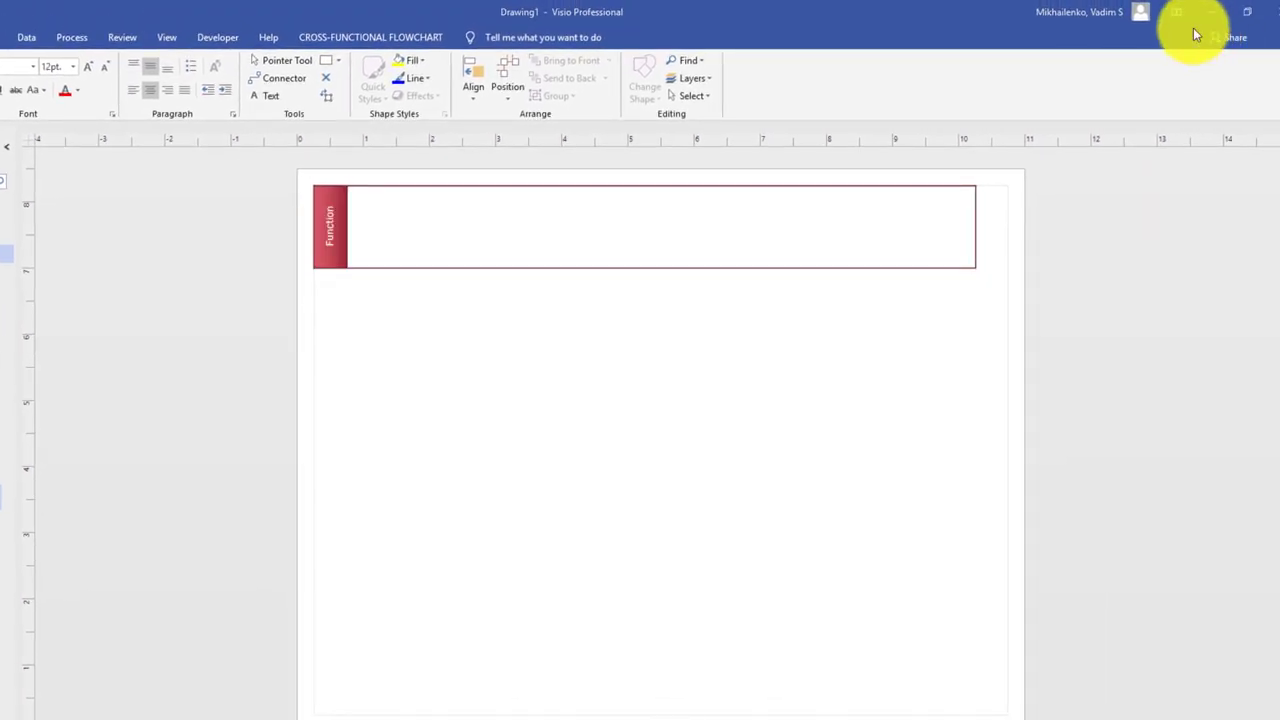
click(329, 239)
double_click(329, 239)
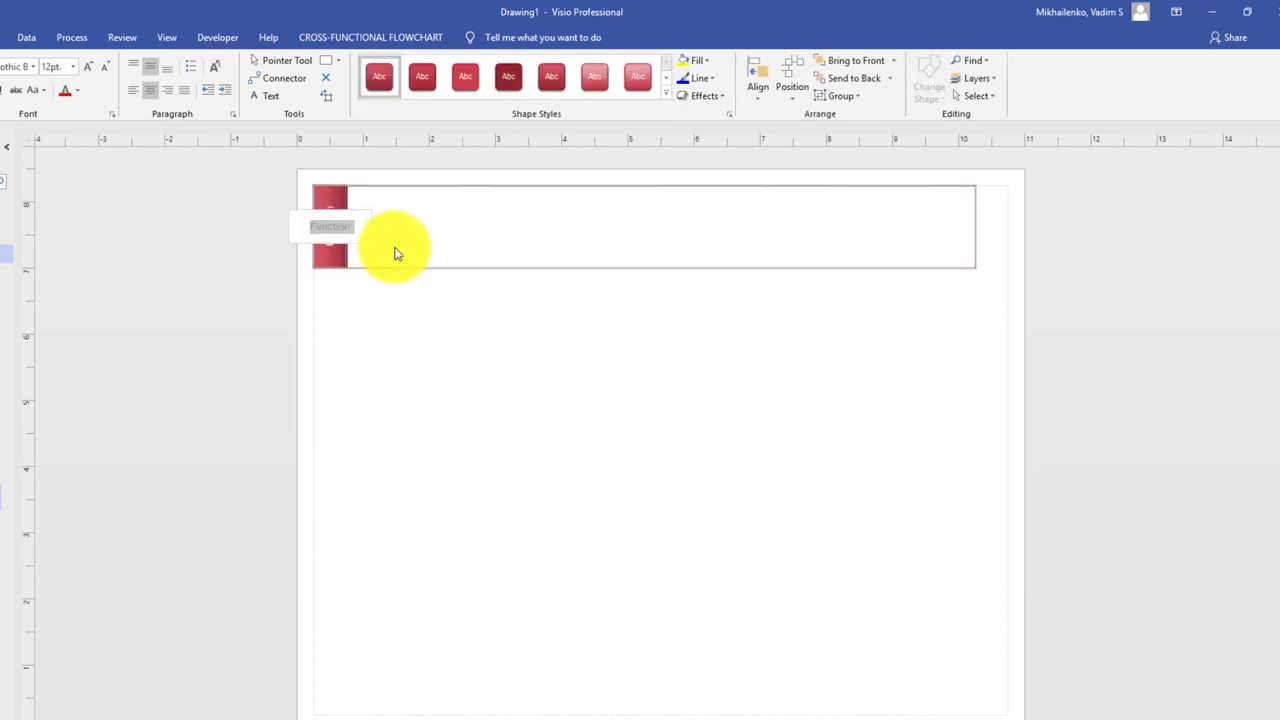
text(Customer)
click(469, 419)
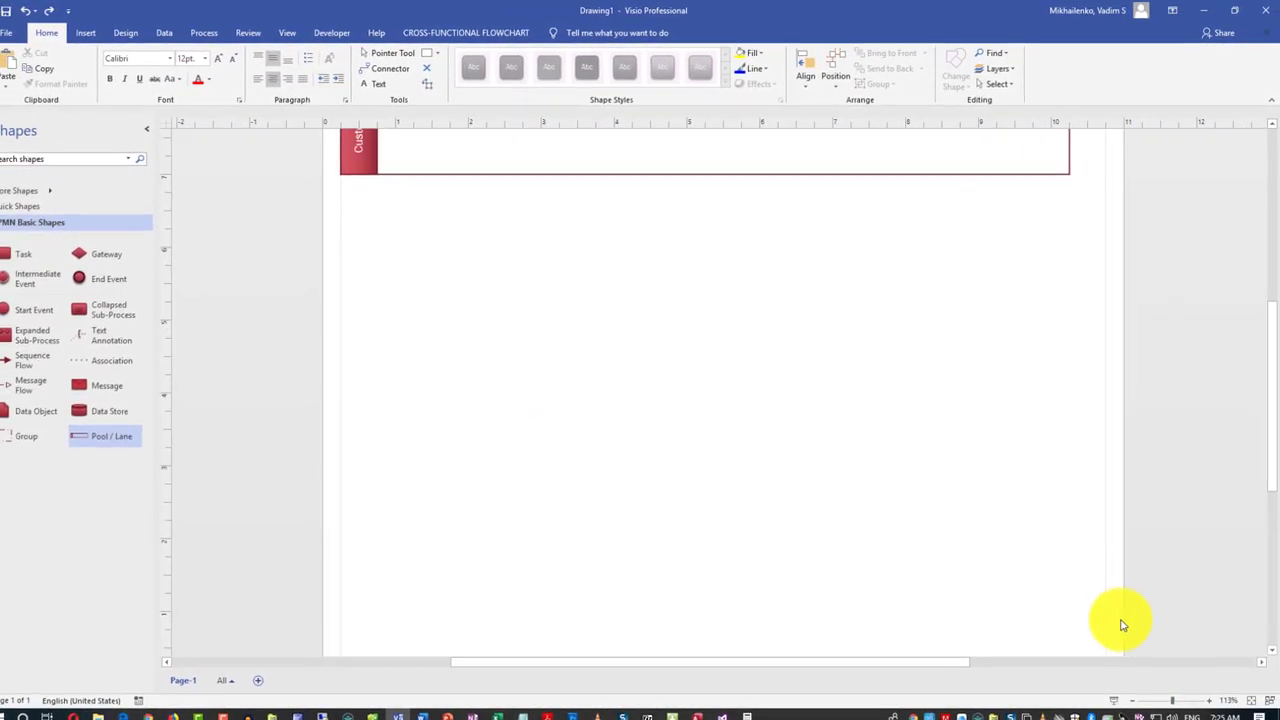
- Extend the Customer pool downward to a height of about 3 inches
click(1209, 697)
click(1208, 693)
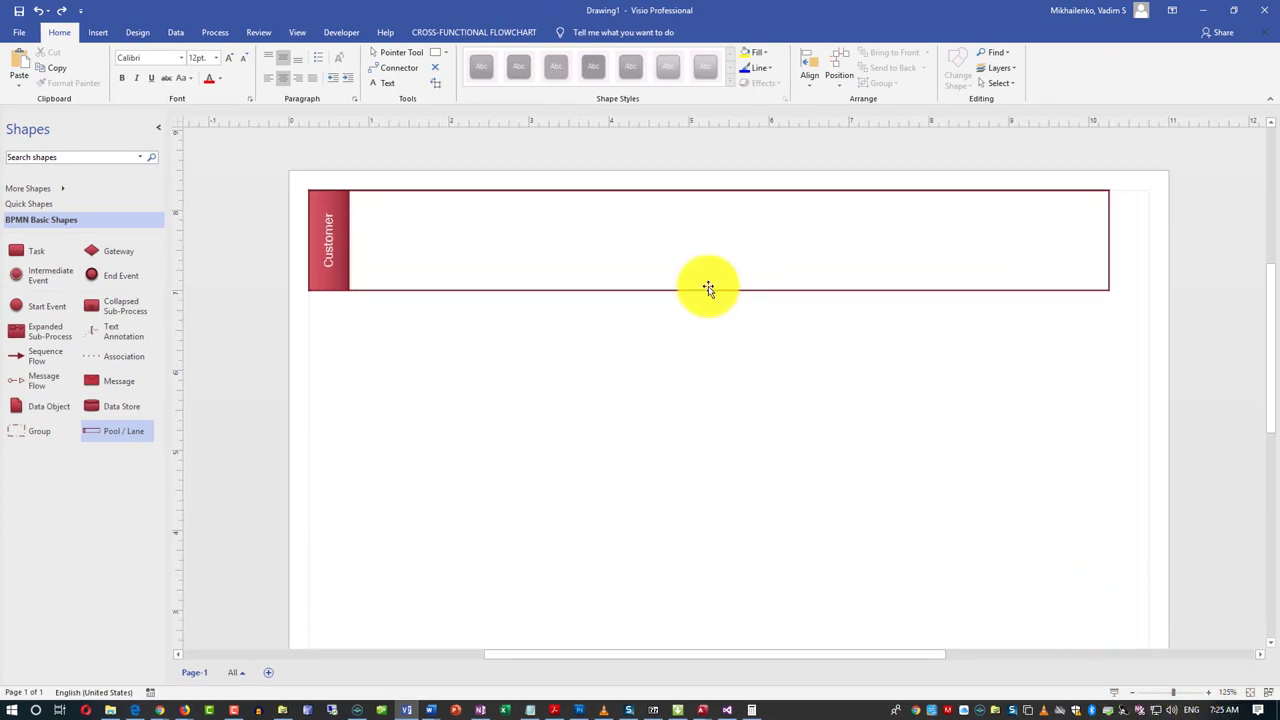
drag(708, 290, 711, 433)
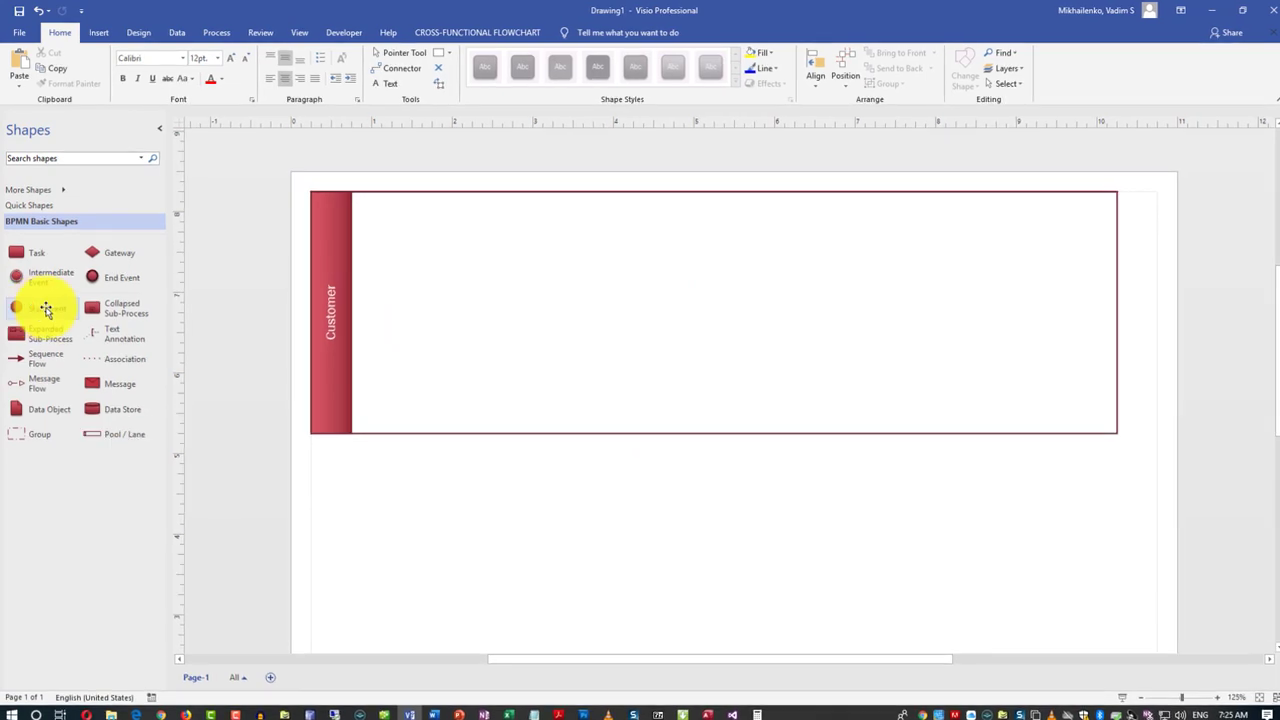
- Place a Start Event near the Customer pool's title, vertically centred in the pool, and label it "Start"
drag(43, 308, 424, 331)
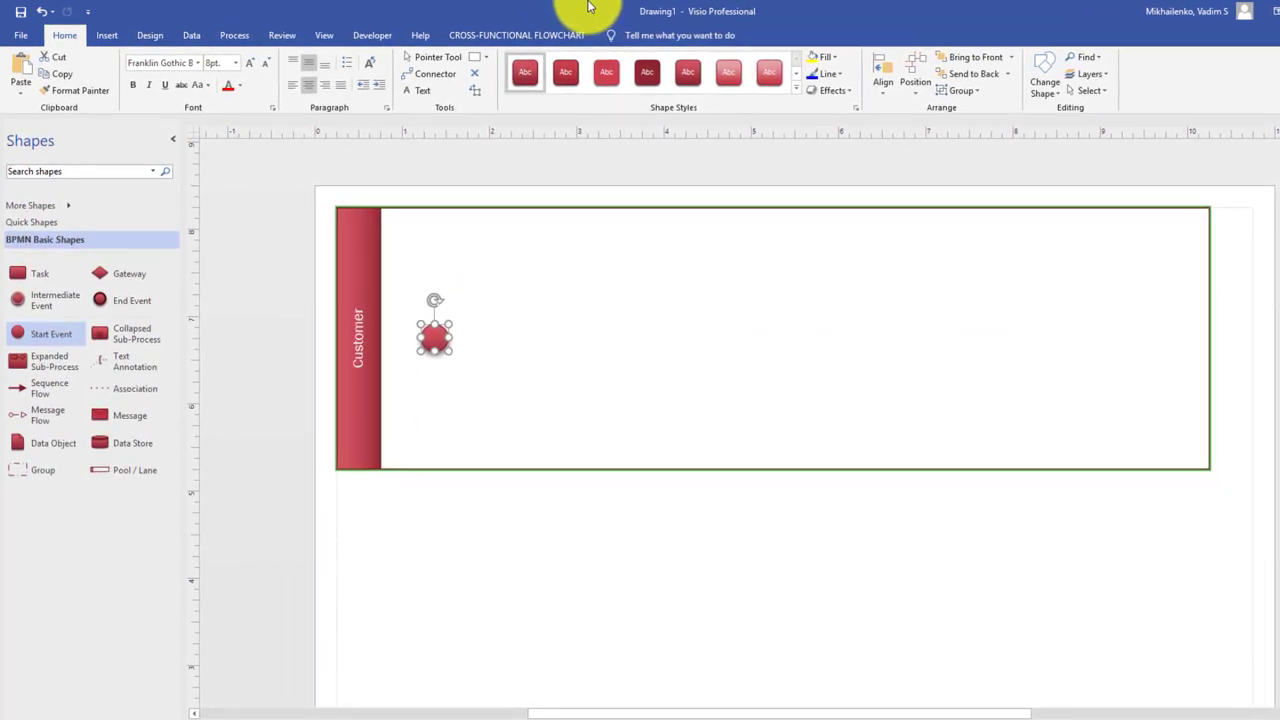
text(Start)
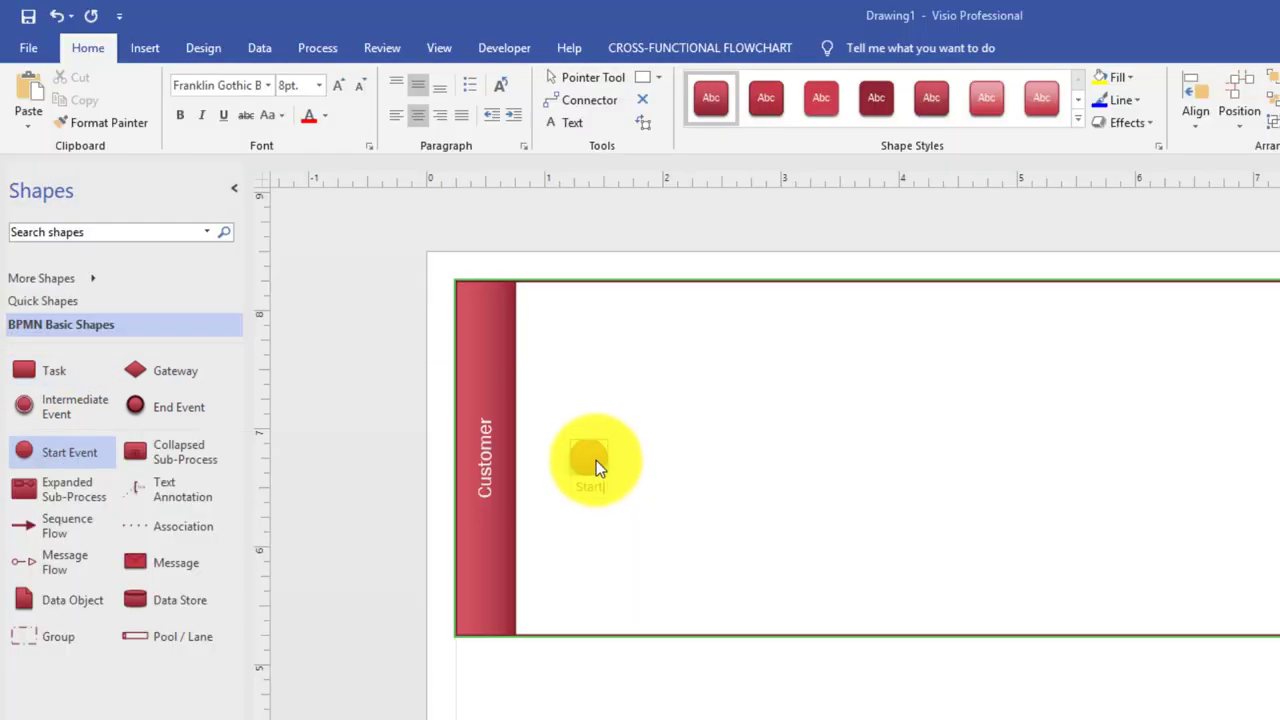
click(657, 522)
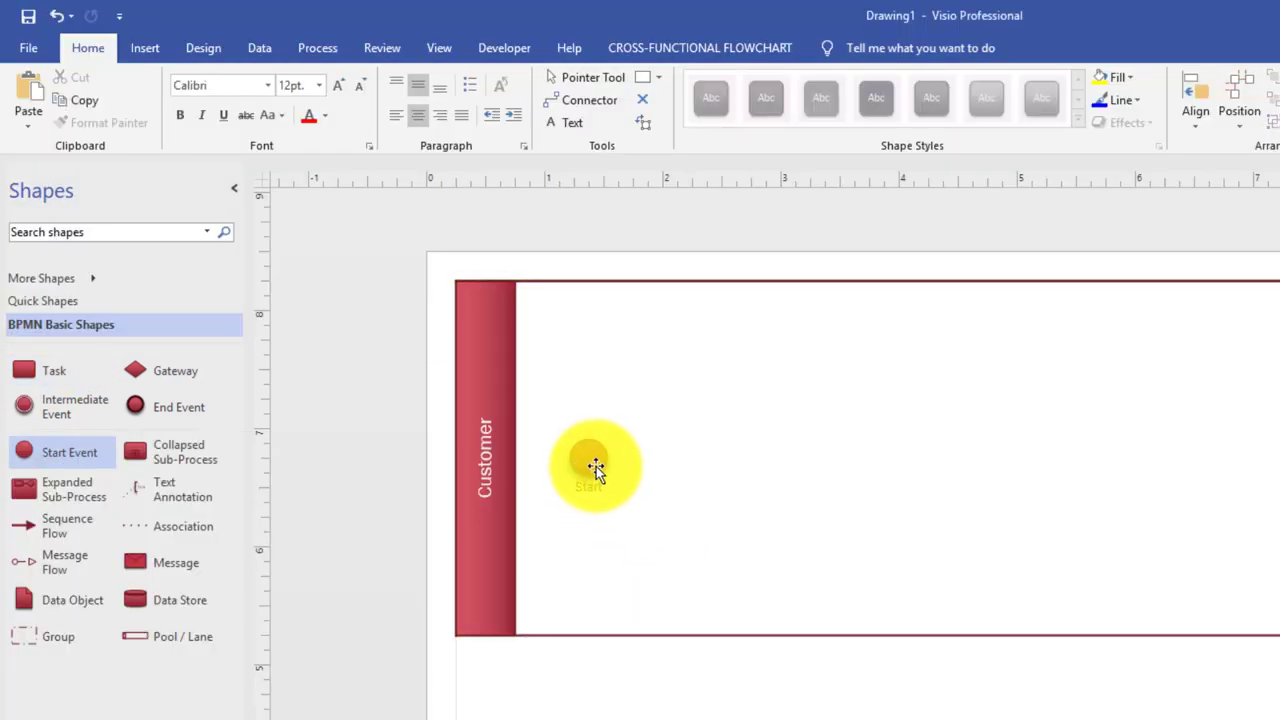
- Add a connected Task after the Start event and label it "Nativate to the start page of the shopping site"
click(596, 466)
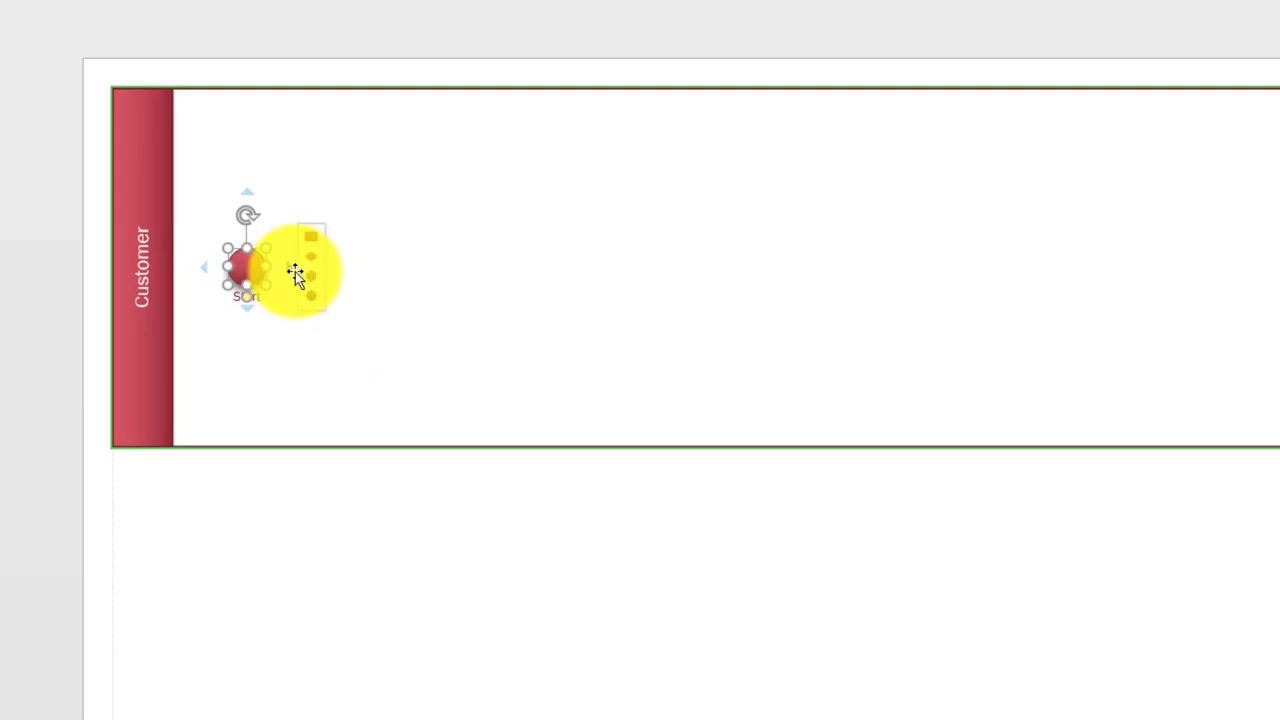
click(295, 275)
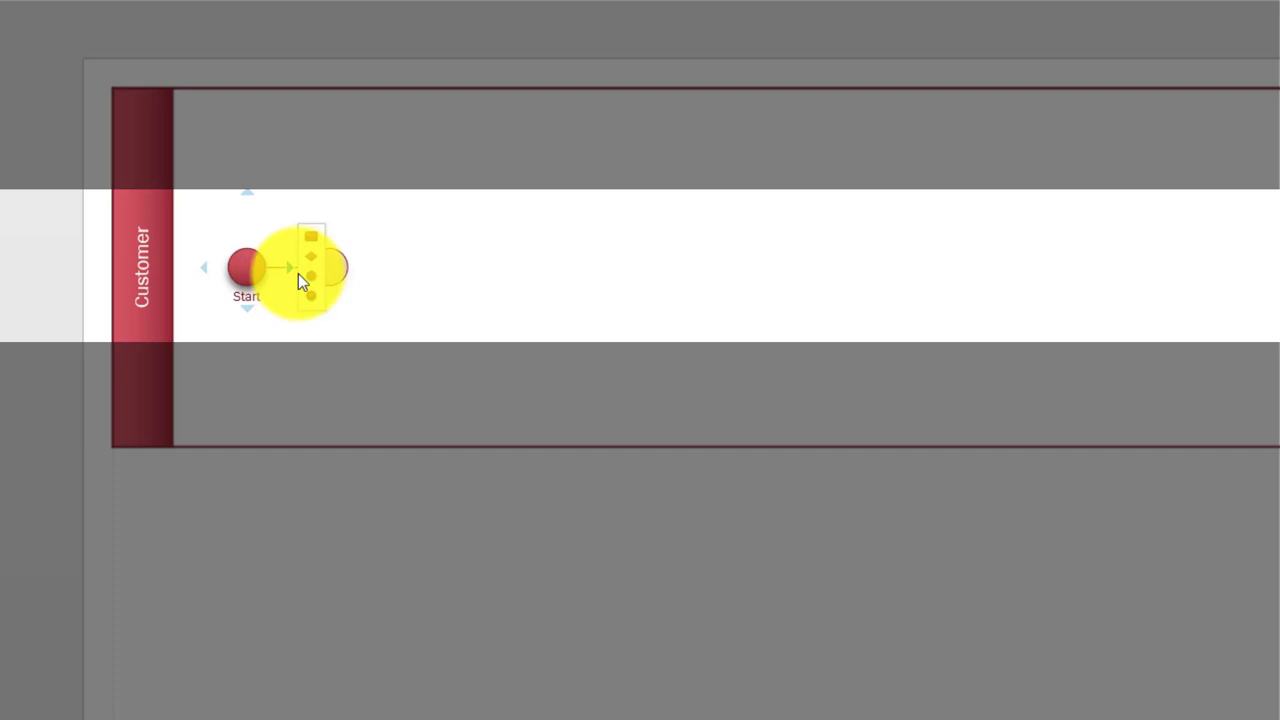
click(310, 246)
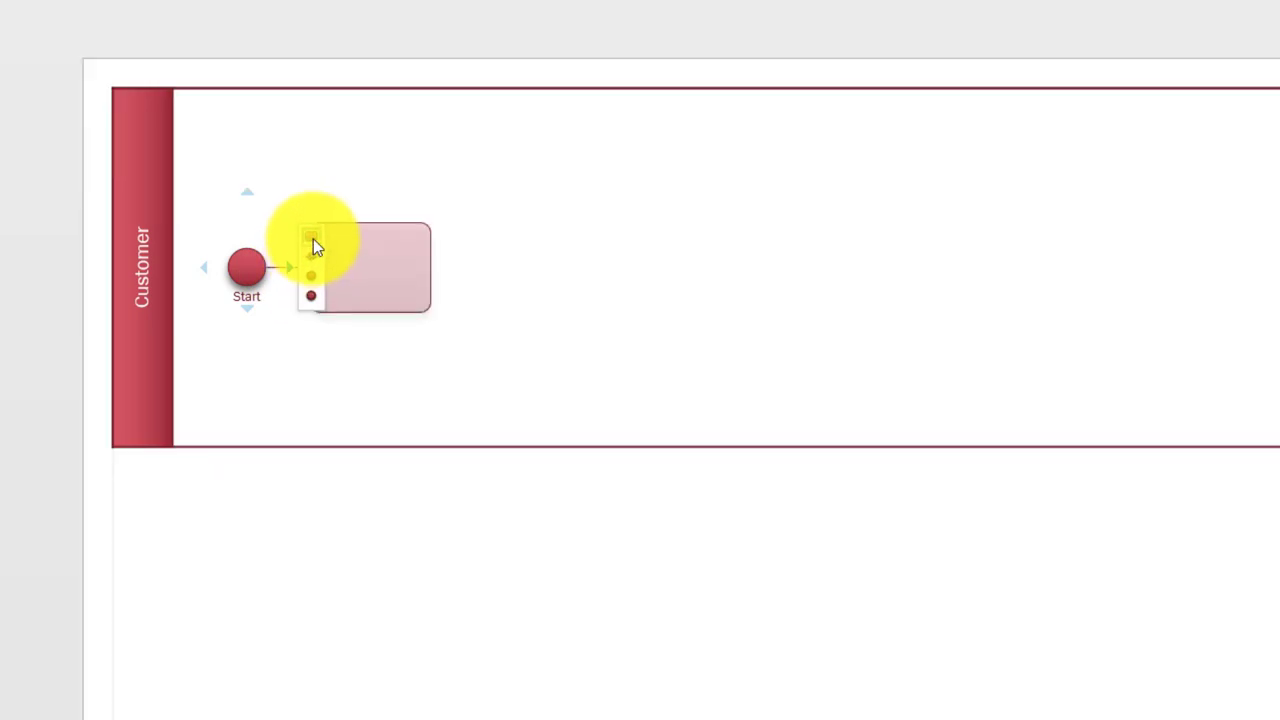
click(313, 239)
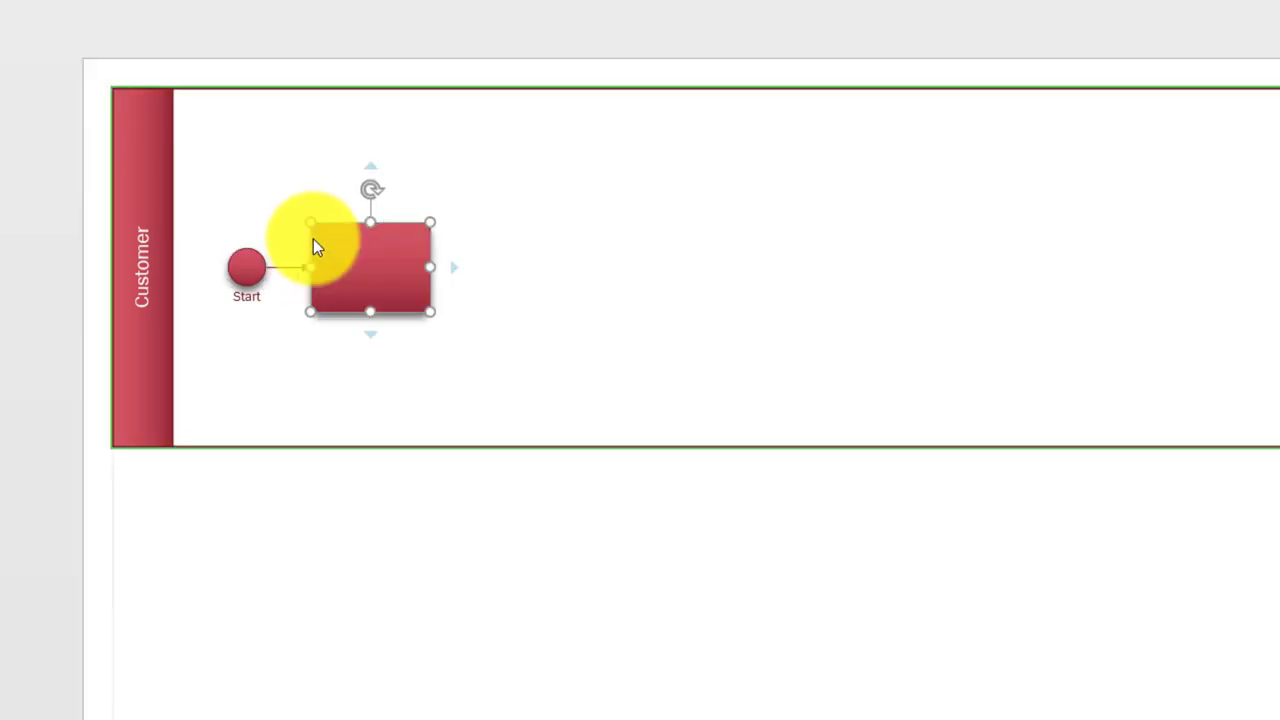
click(304, 296)
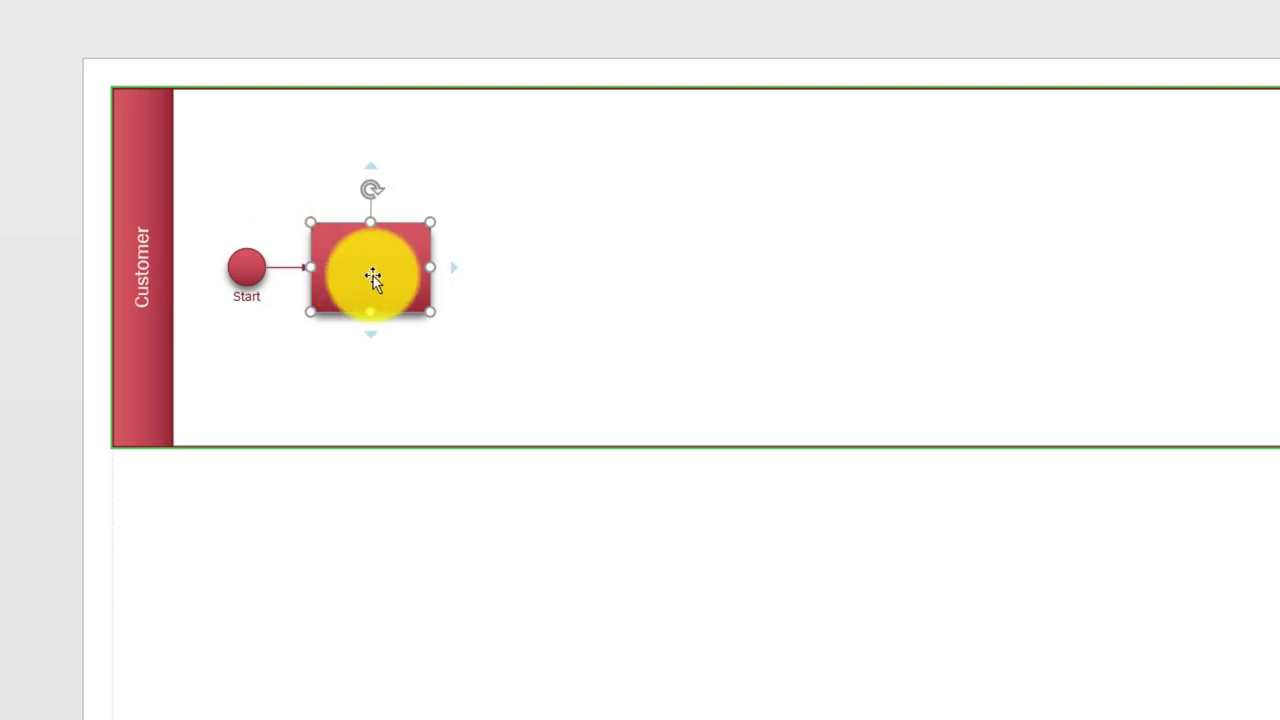
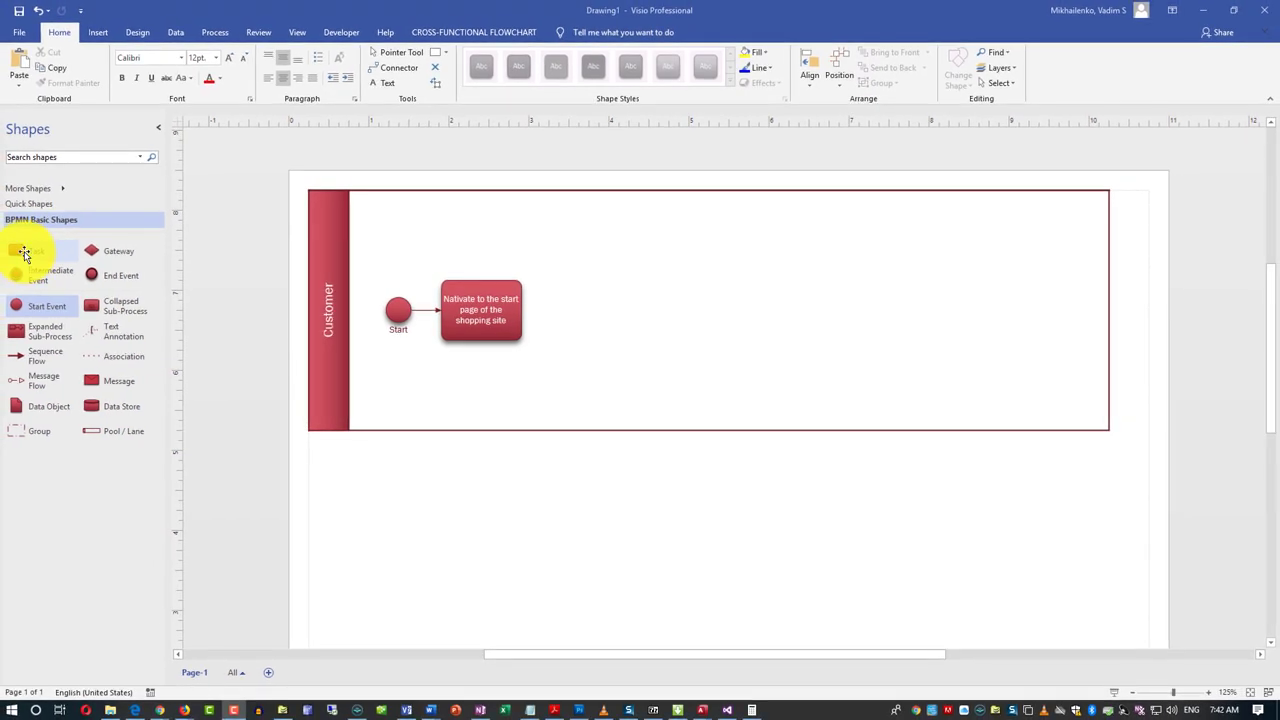
- Place a Task above and to the right of the first task and label it "Search for items"
drag(24, 253, 604, 257)
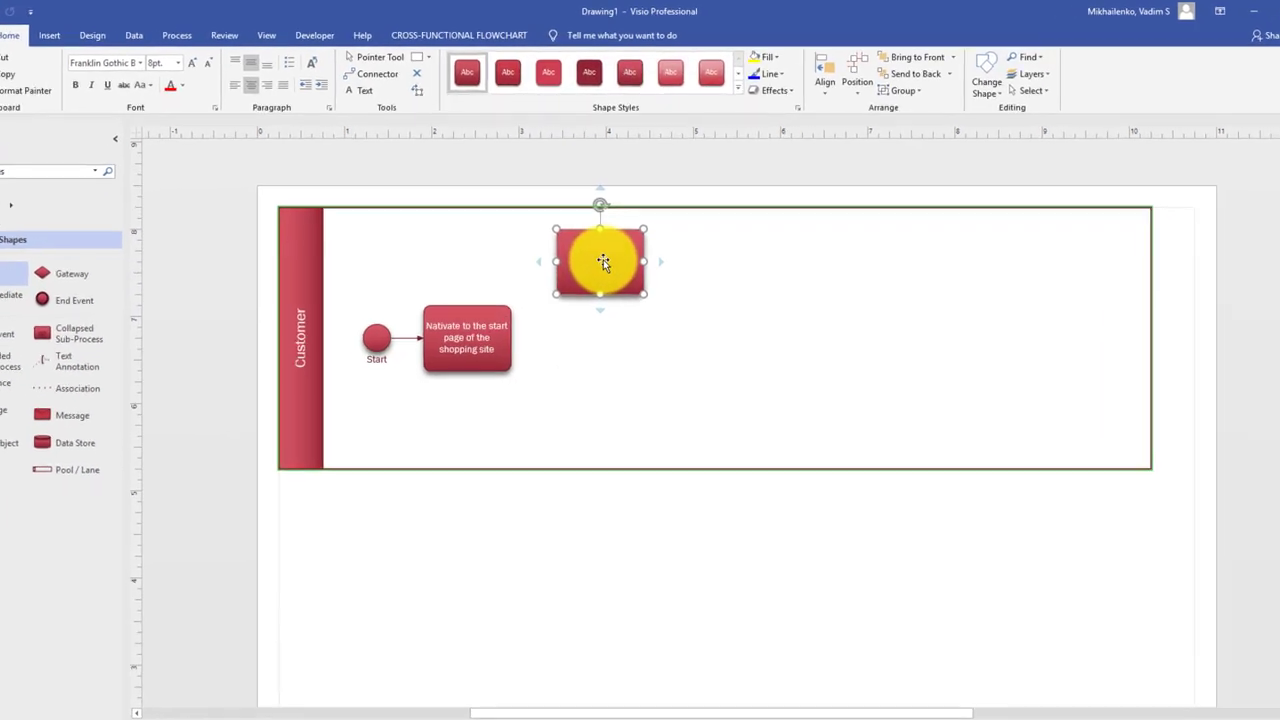
double_click(594, 328)
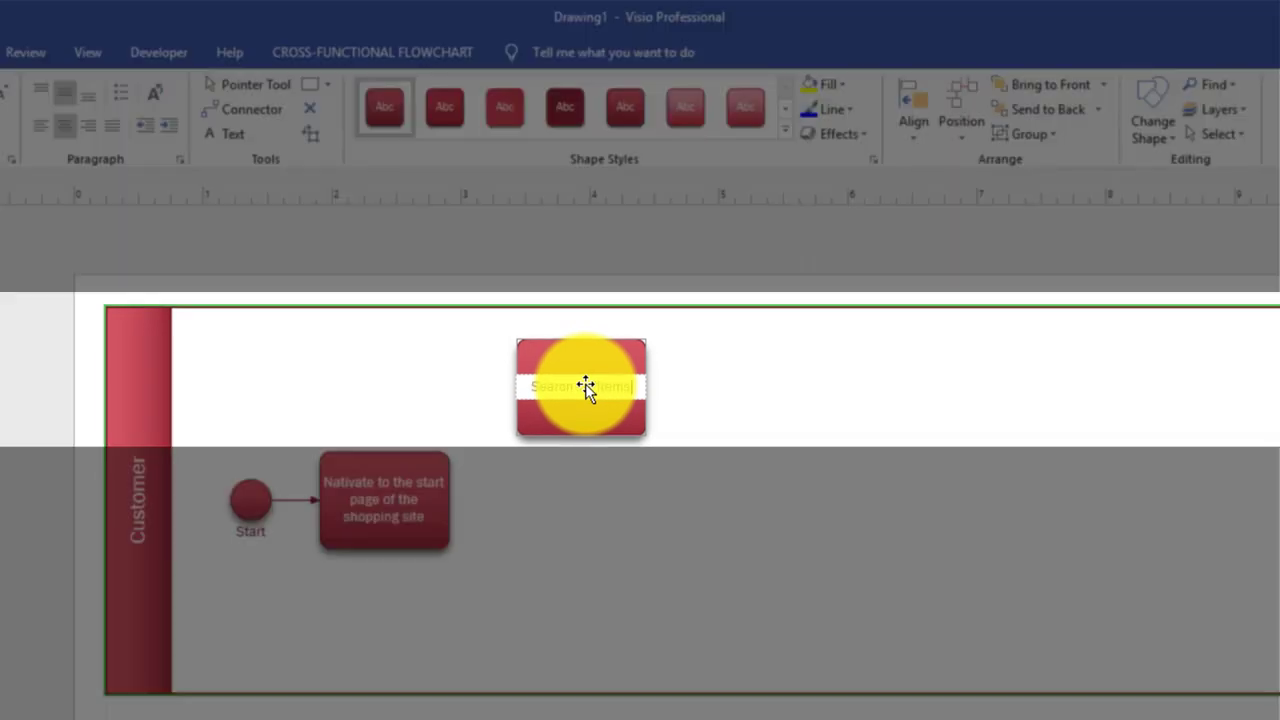
click(635, 505)
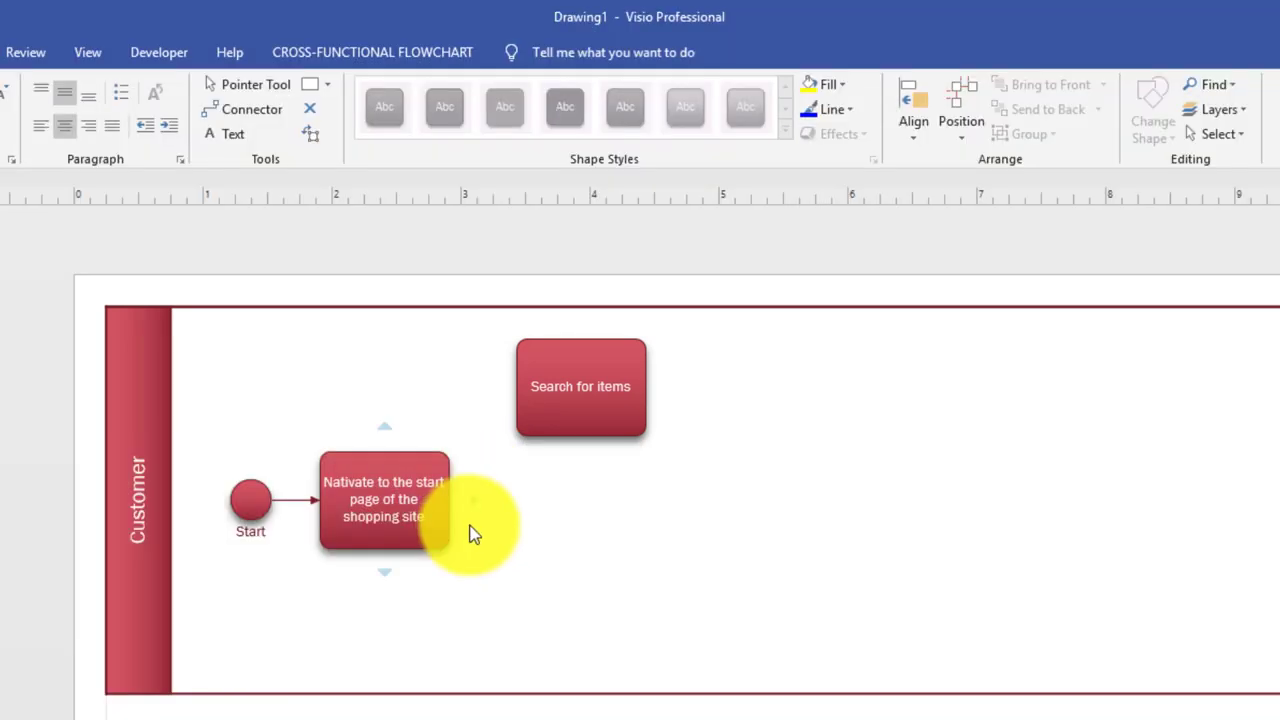
- Duplicate the "Search for items" task and place the copy directly below it, level with the first task
click(632, 422)
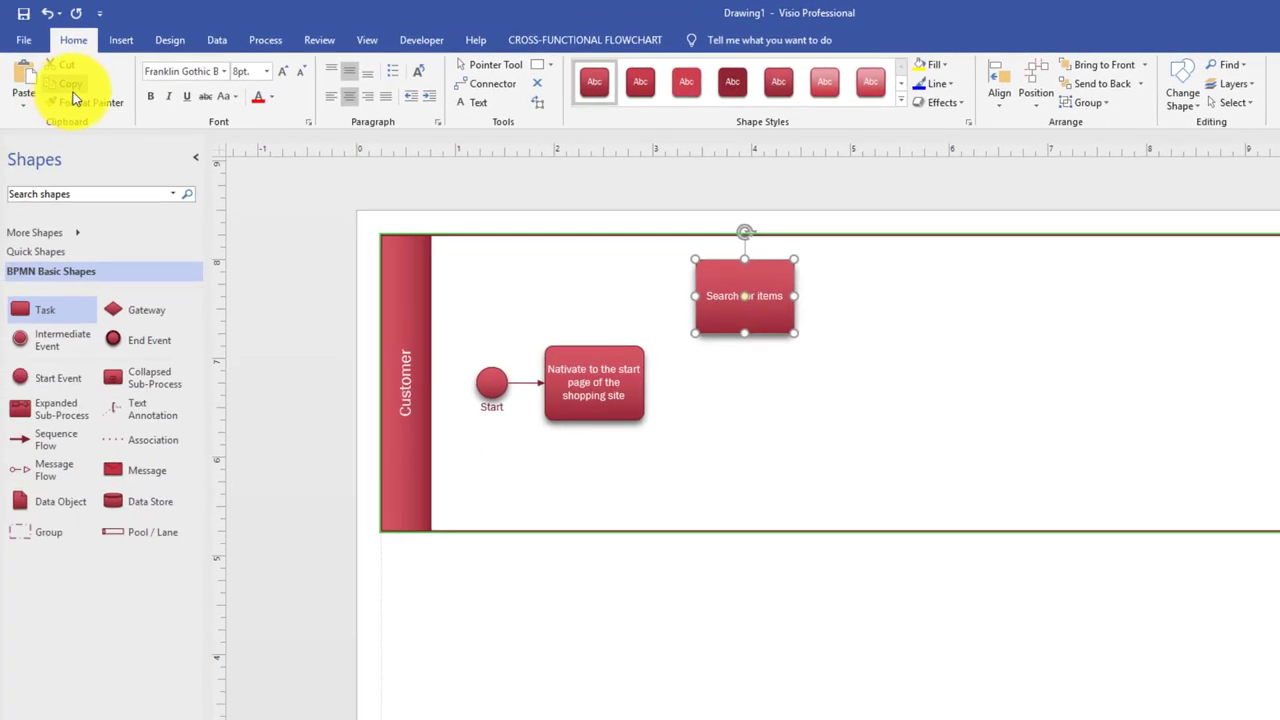
click(23, 86)
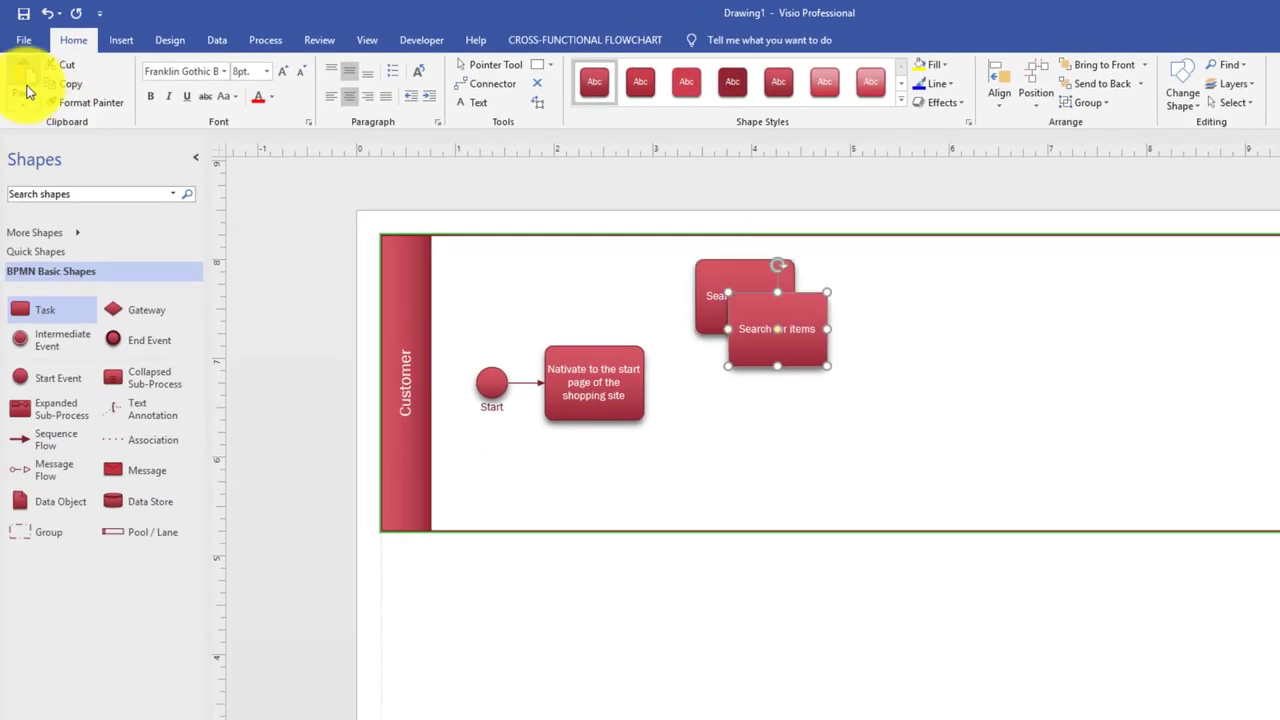
drag(796, 368, 782, 406)
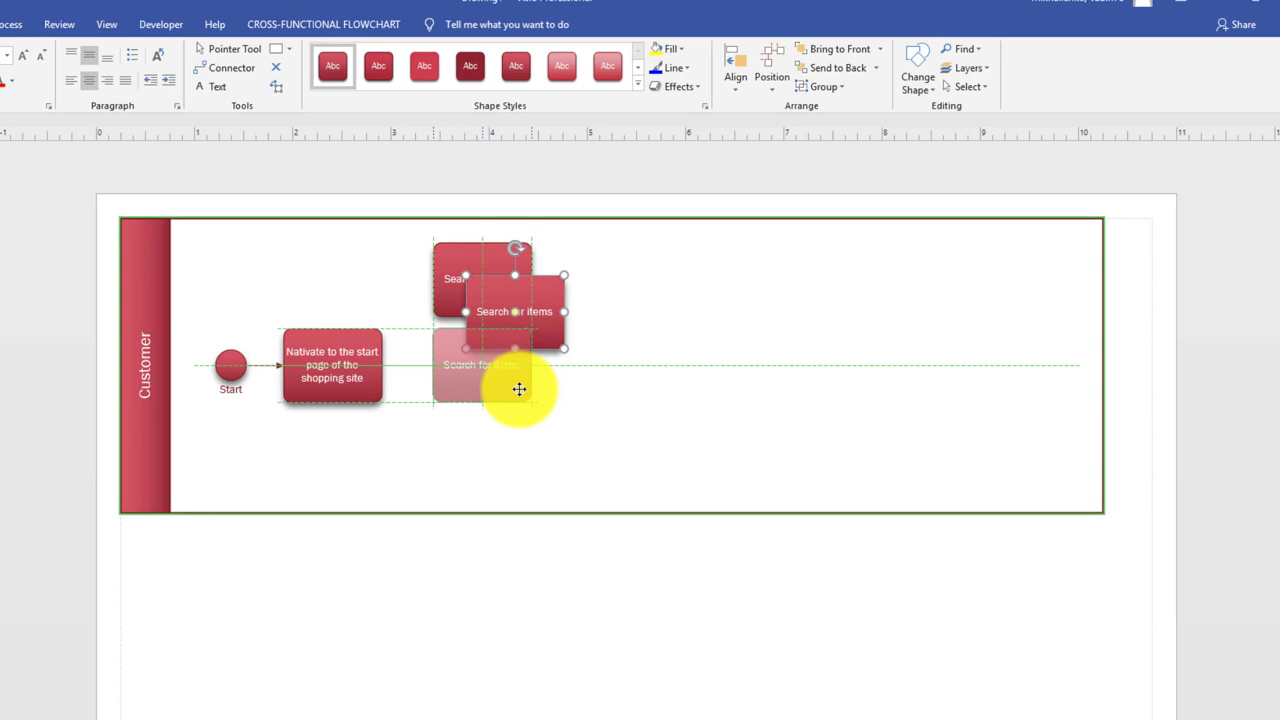
drag(519, 389, 514, 389)
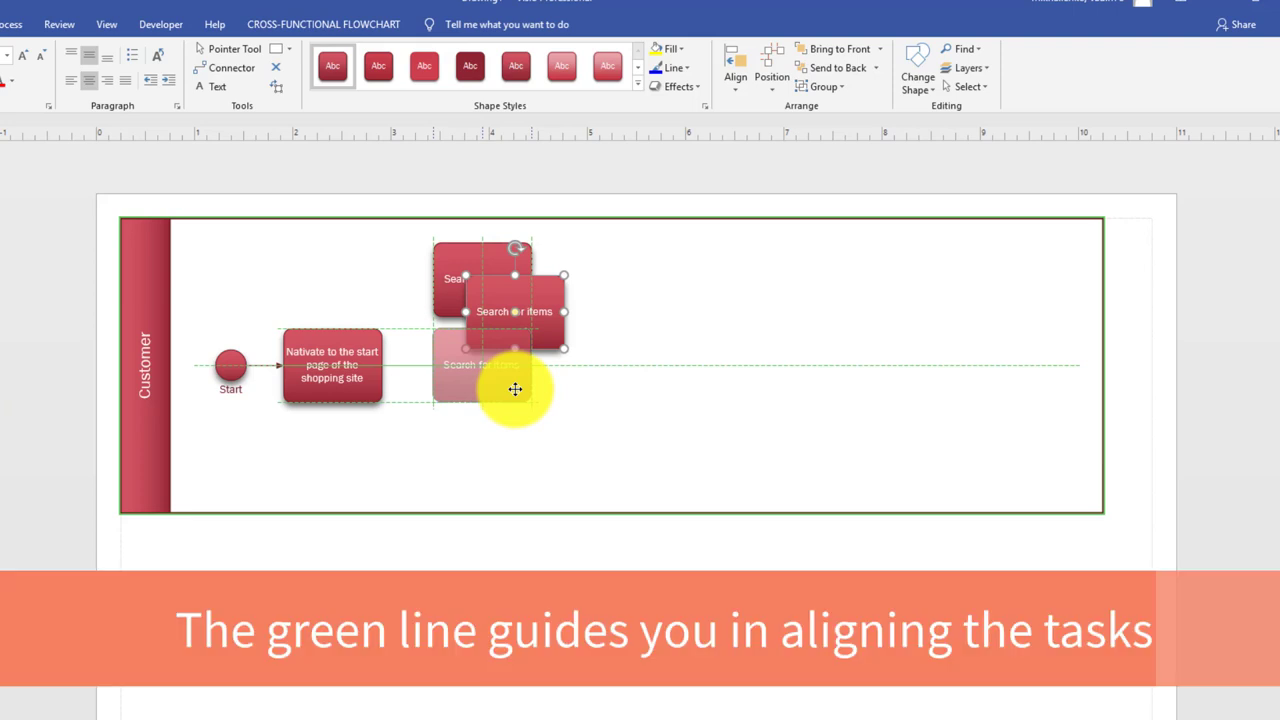
drag(515, 389, 512, 388)
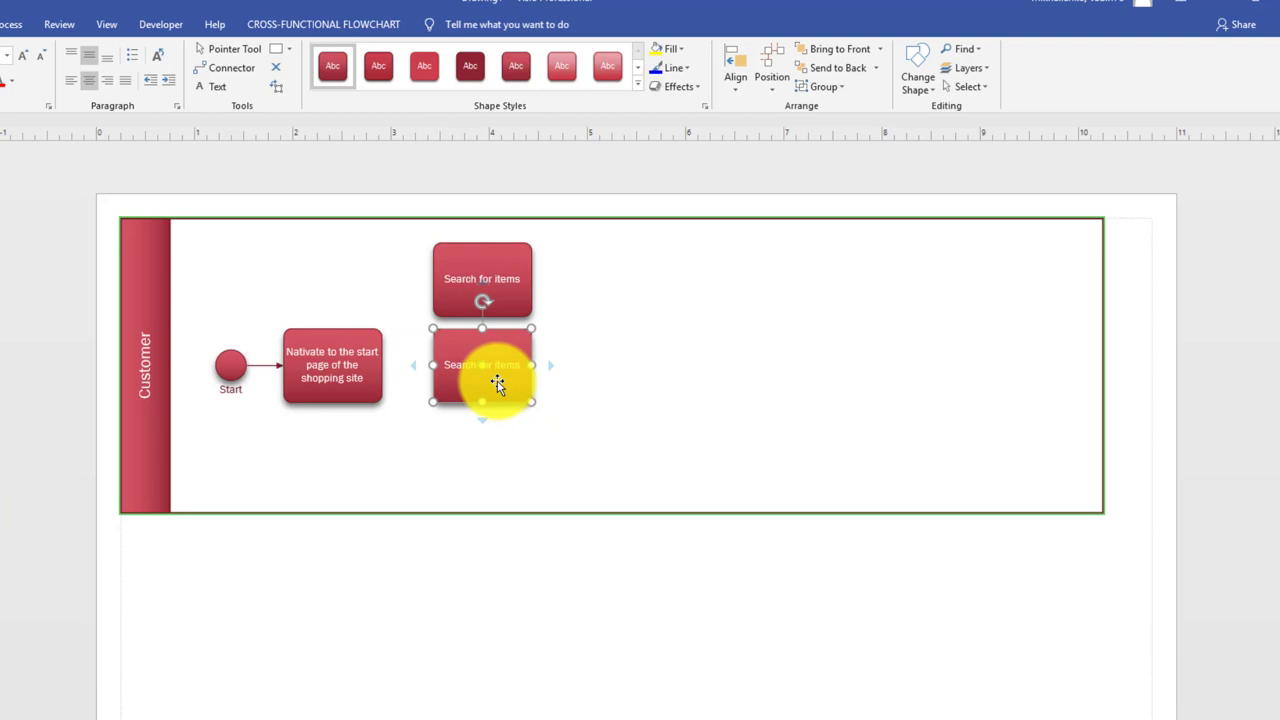
- Label the copied task below "Search for items" as "Review Recommended Items"
text(Review Prod)
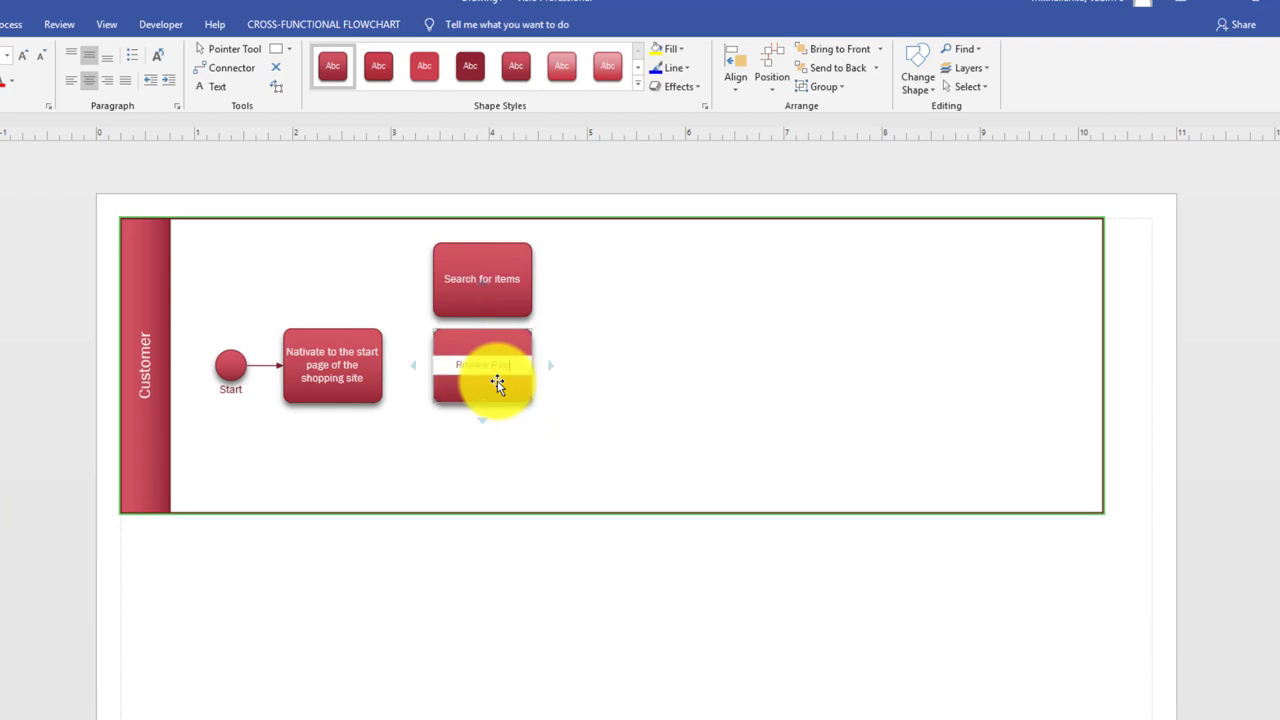
text(u)
text(d)
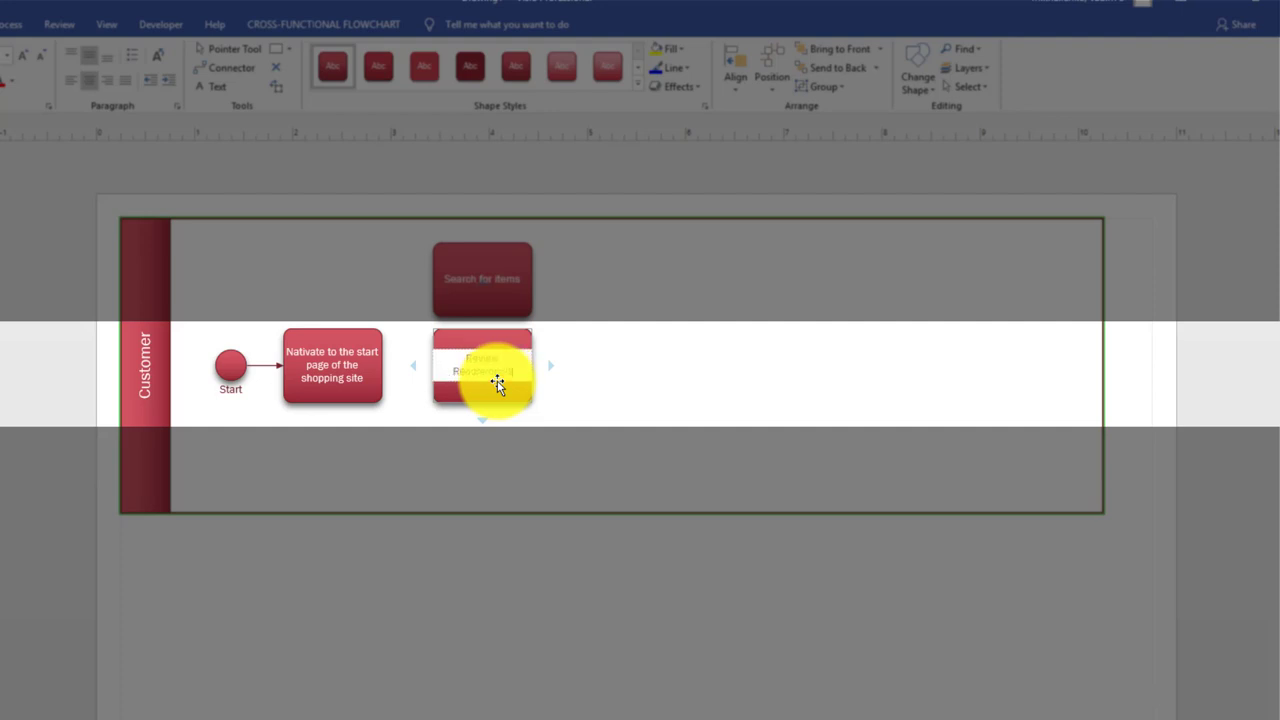
text(ed Items)
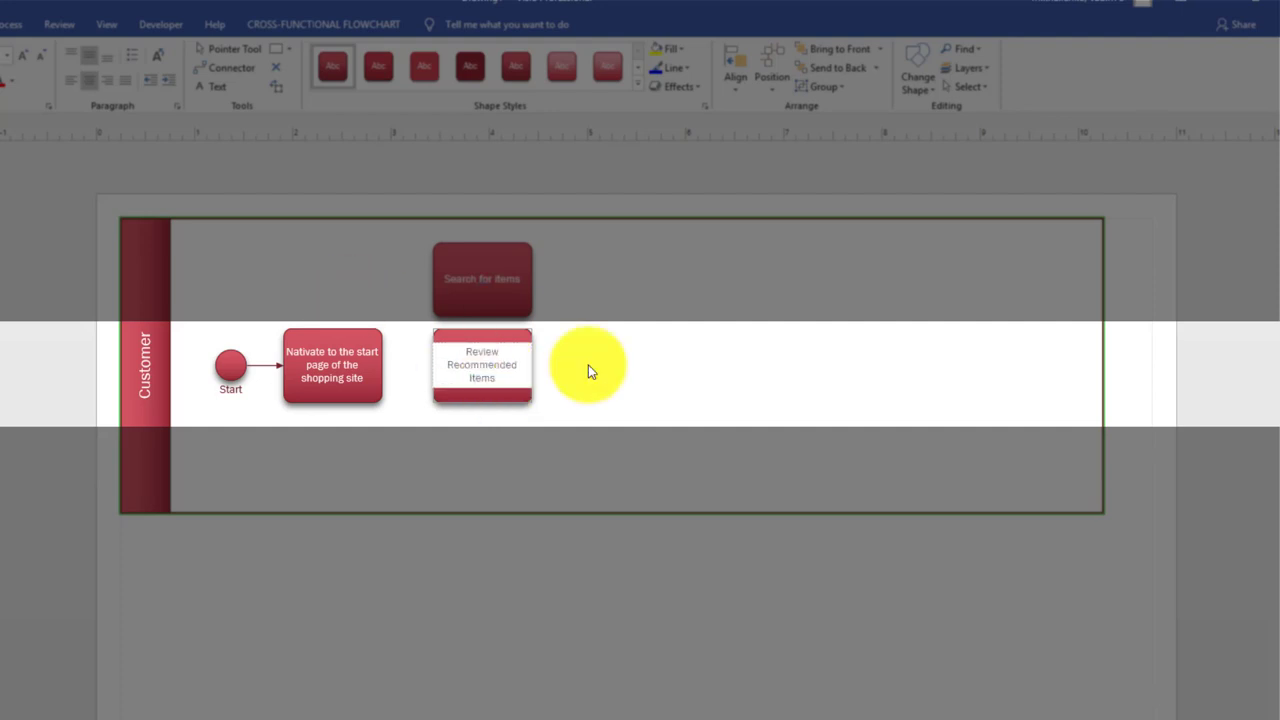
click(714, 432)
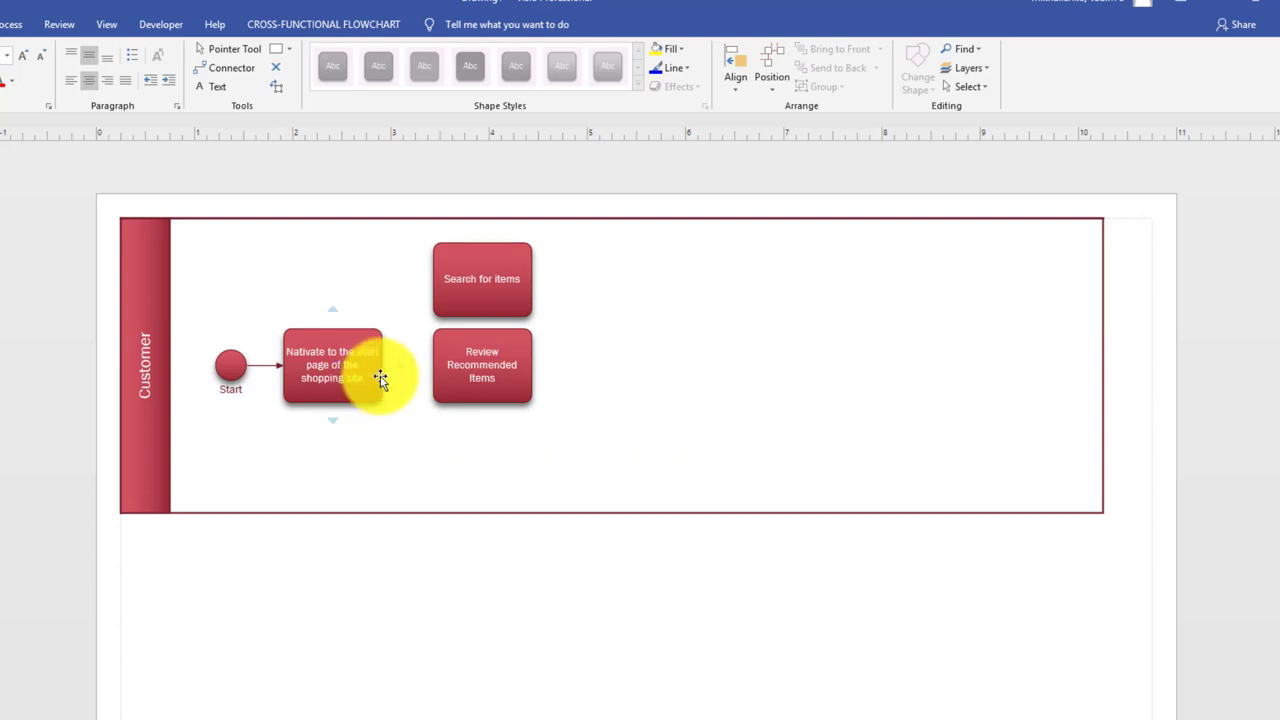
- Add a Task connected from the first task, align it evenly below "Review Recommended Items", and label it "Review Special"
mouse_move(398, 370)
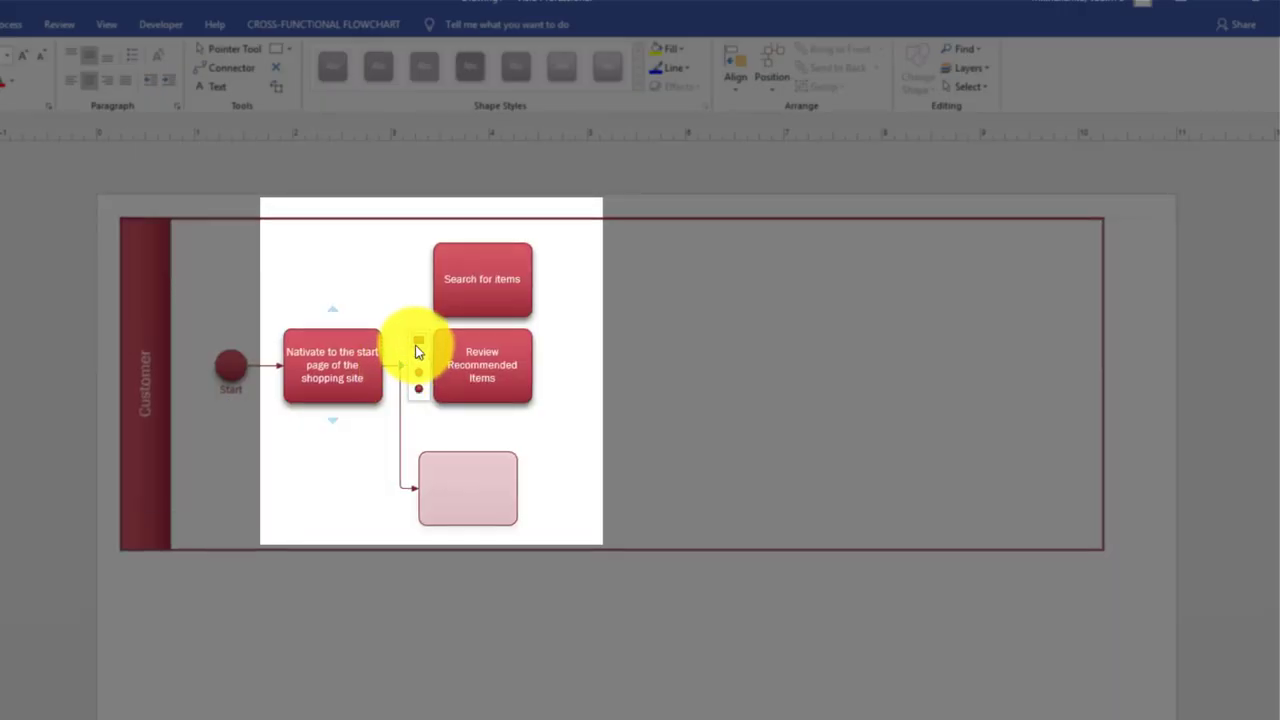
click(418, 345)
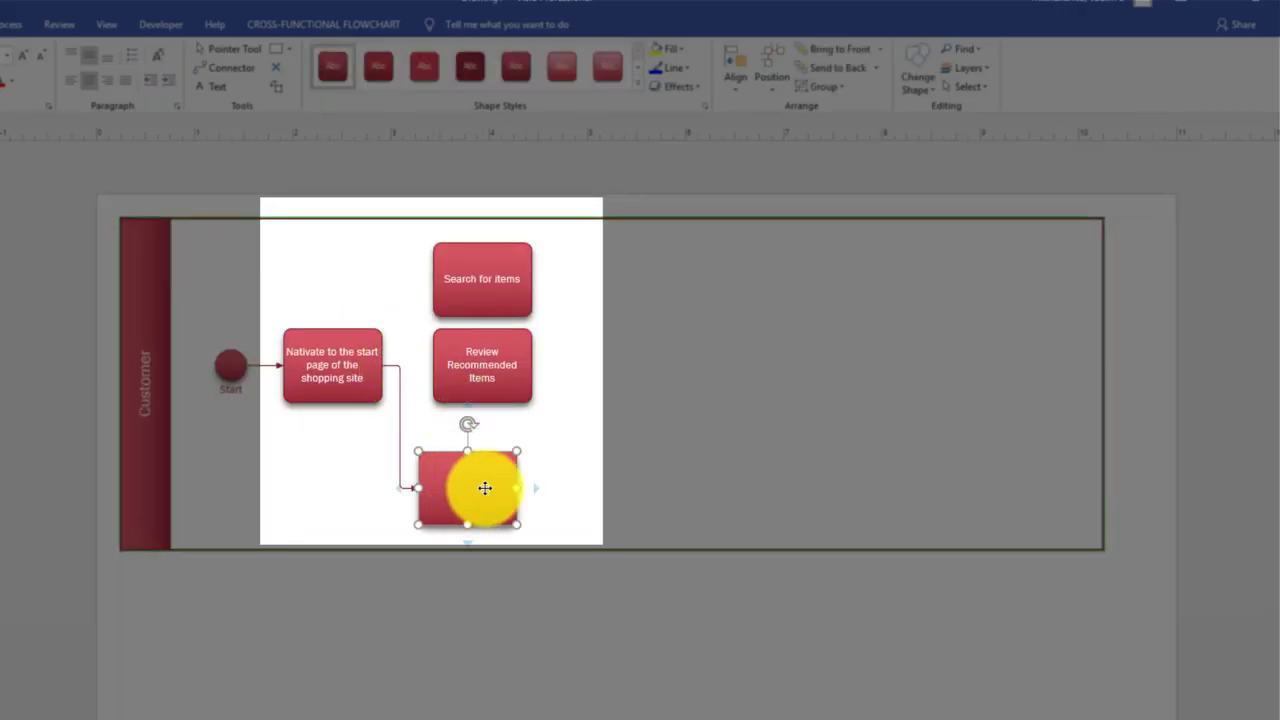
drag(484, 487, 487, 461)
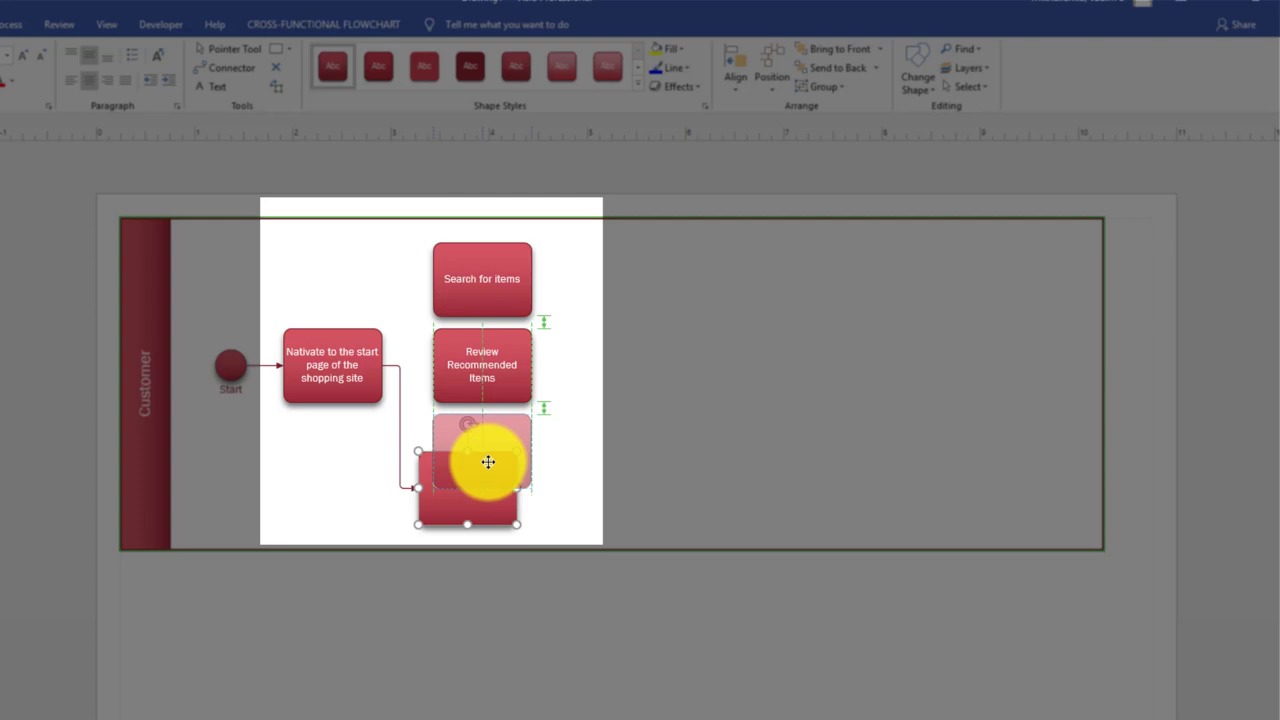
drag(488, 462, 489, 459)
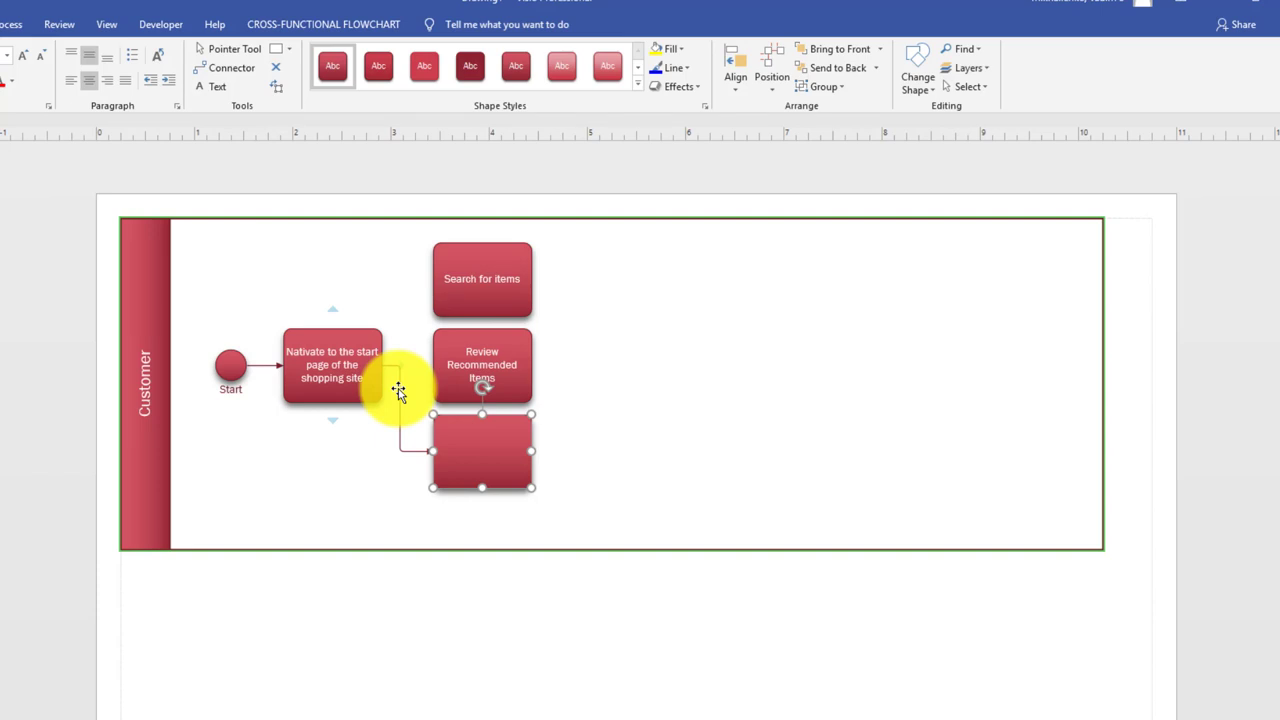
double_click(475, 446)
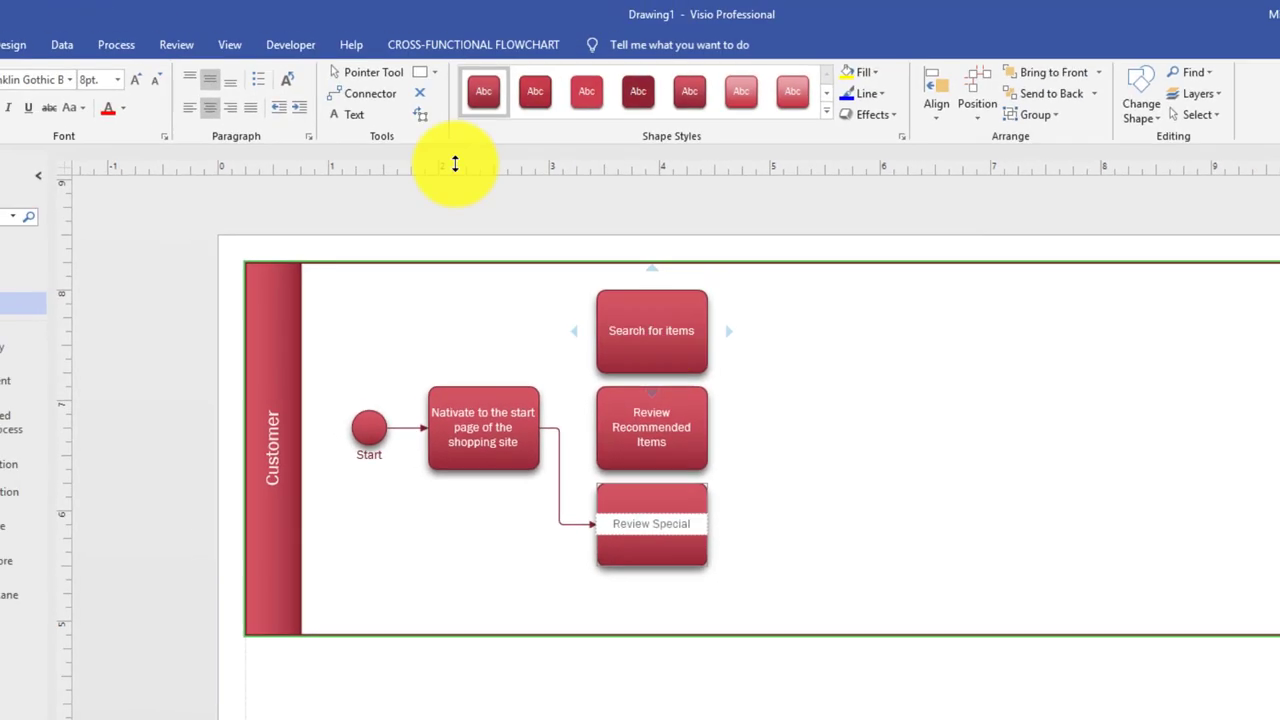
- Connect the first task to "Search for items" and shift the start of its "Review Special" connector to the lower point on its right edge
click(368, 100)
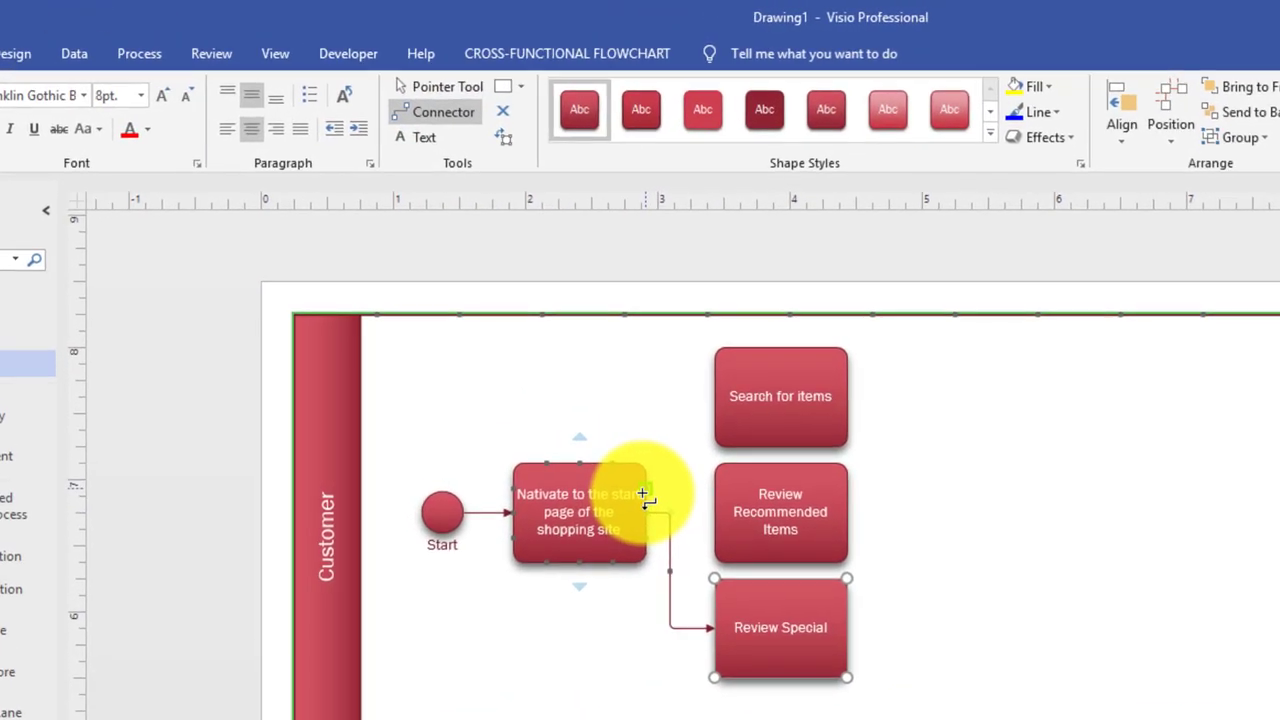
drag(643, 494, 705, 401)
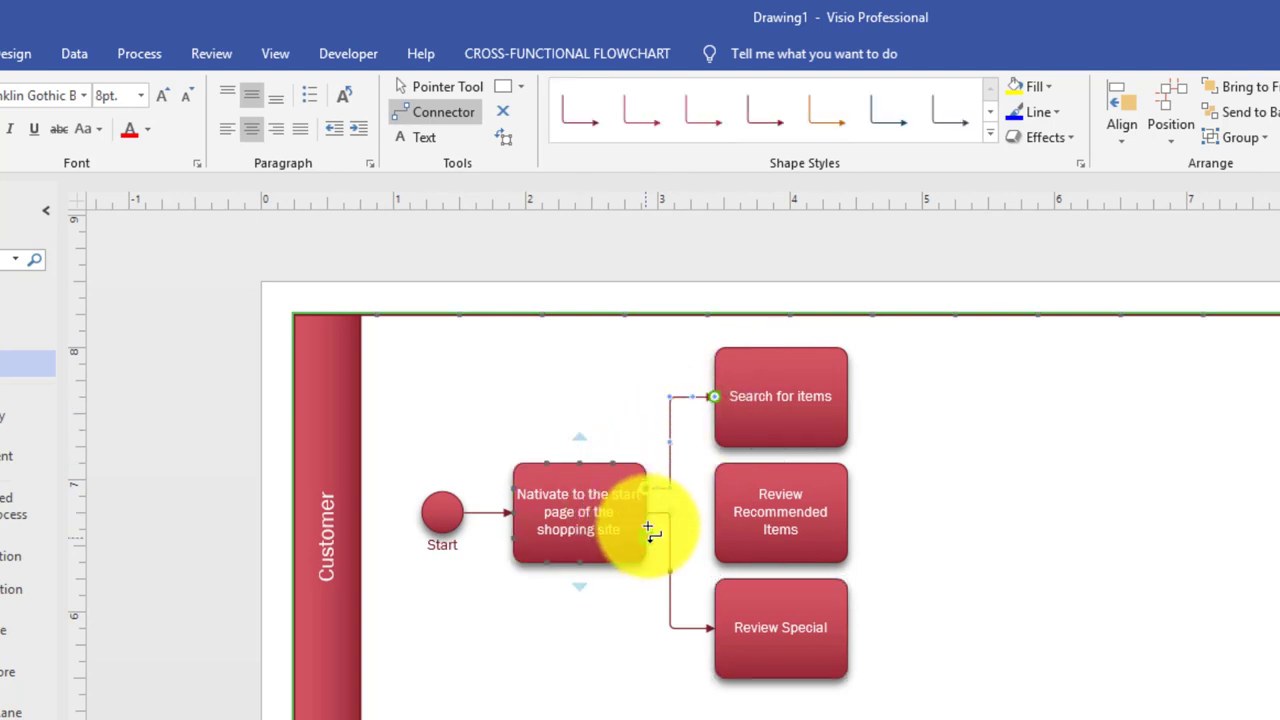
click(453, 92)
click(669, 578)
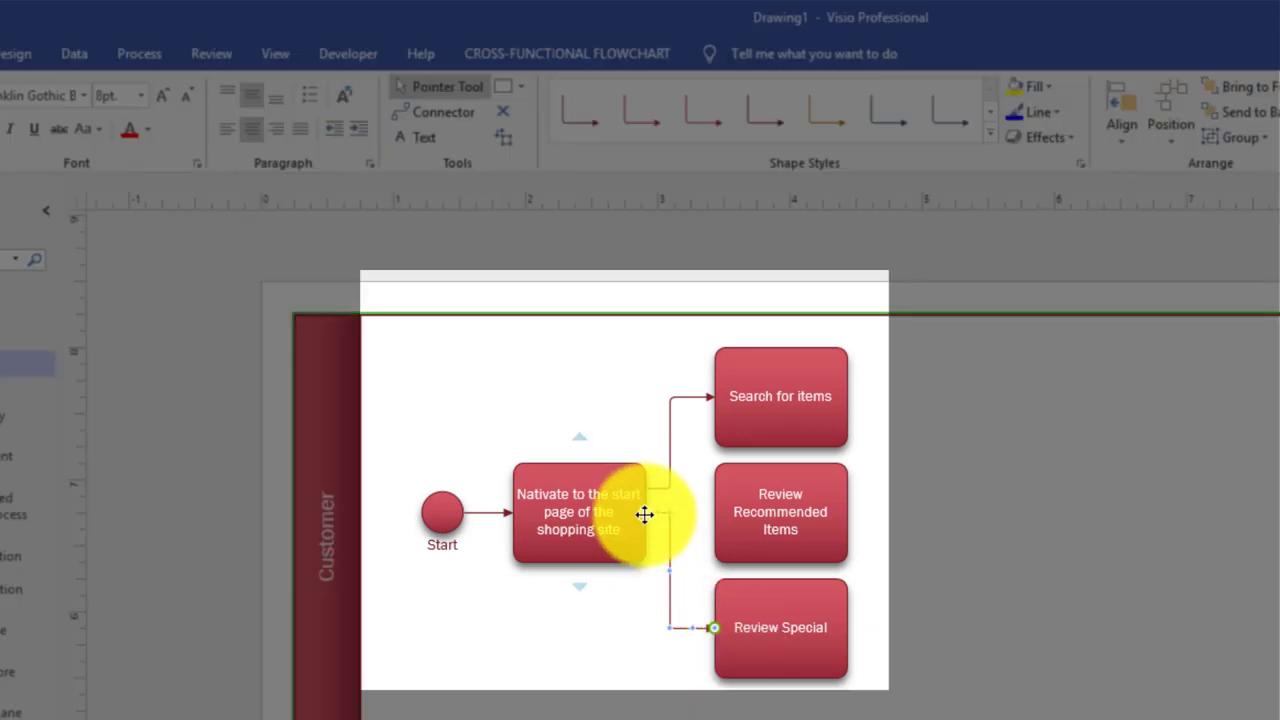
drag(644, 514, 645, 537)
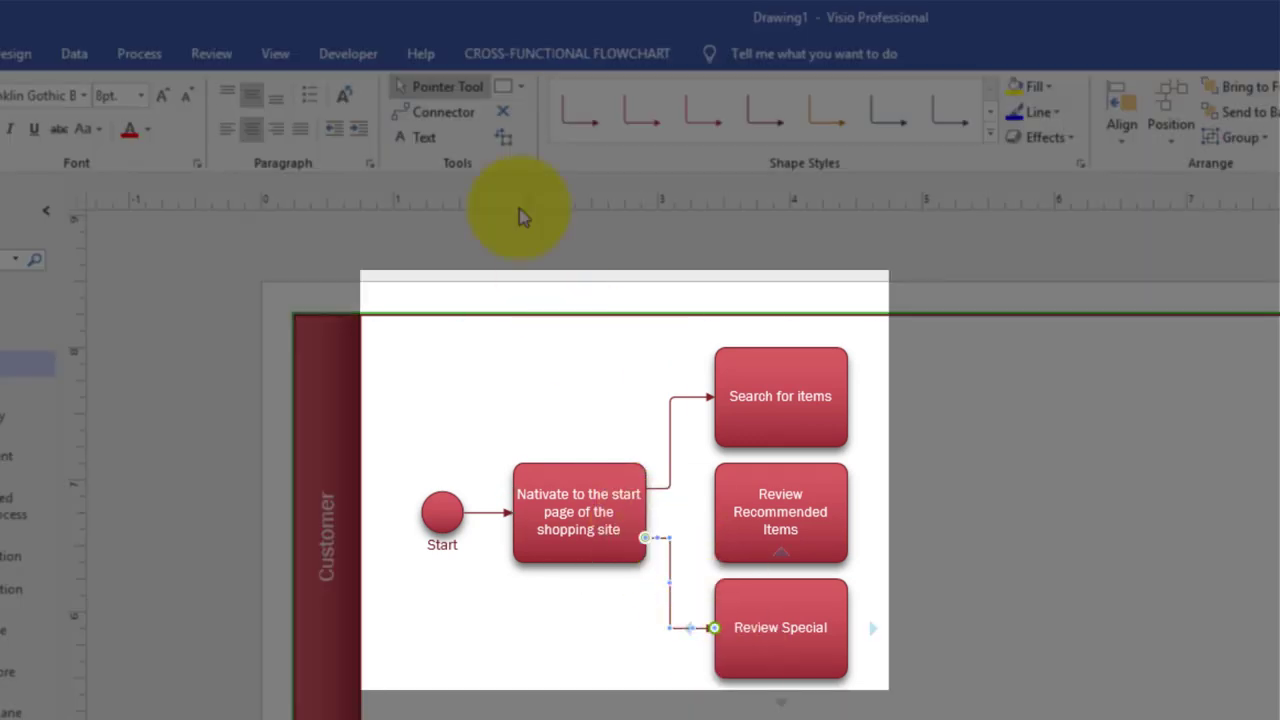
- Connect the middle of the first task's right edge straight to the "Review Recommended Items" task
click(440, 114)
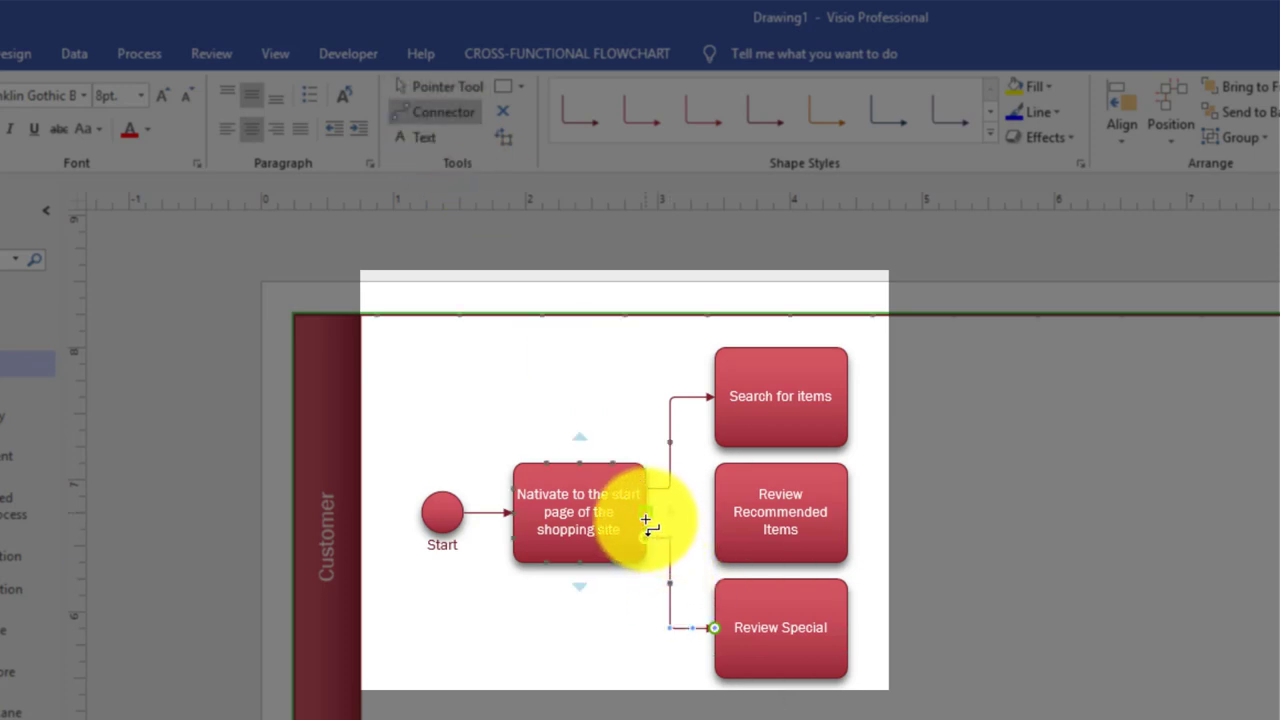
drag(650, 519, 815, 552)
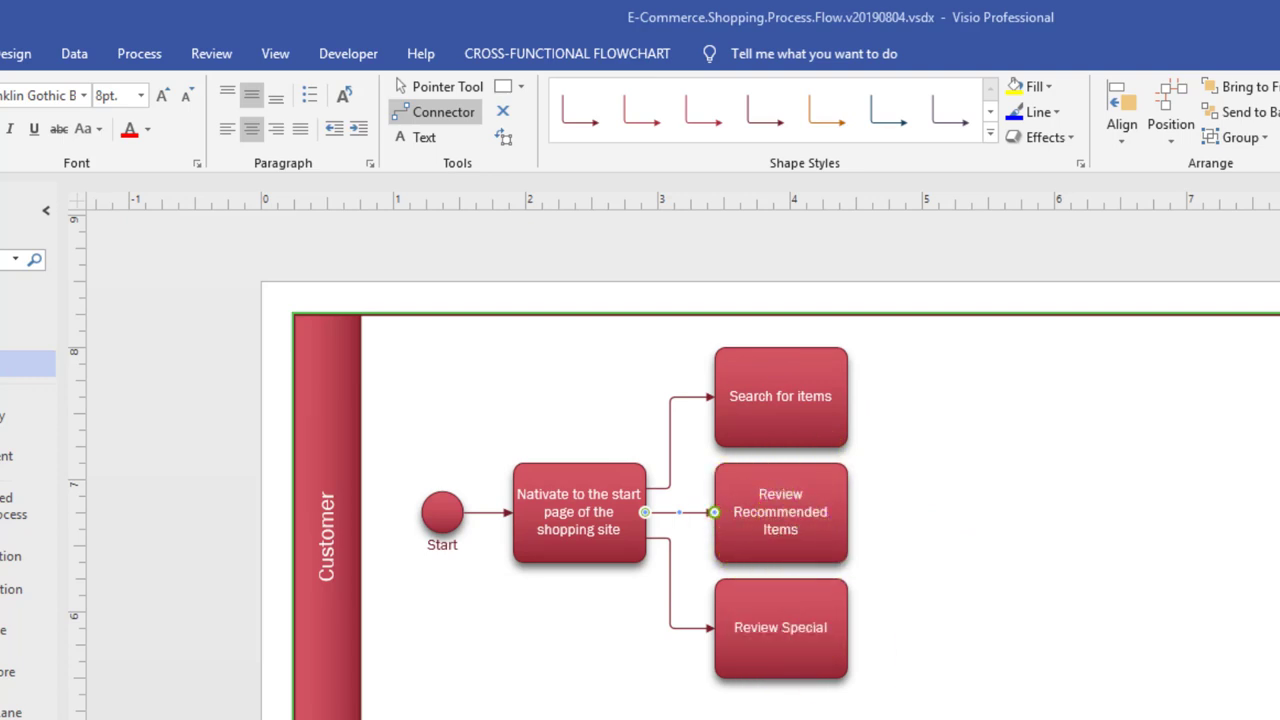
click(820, 545)
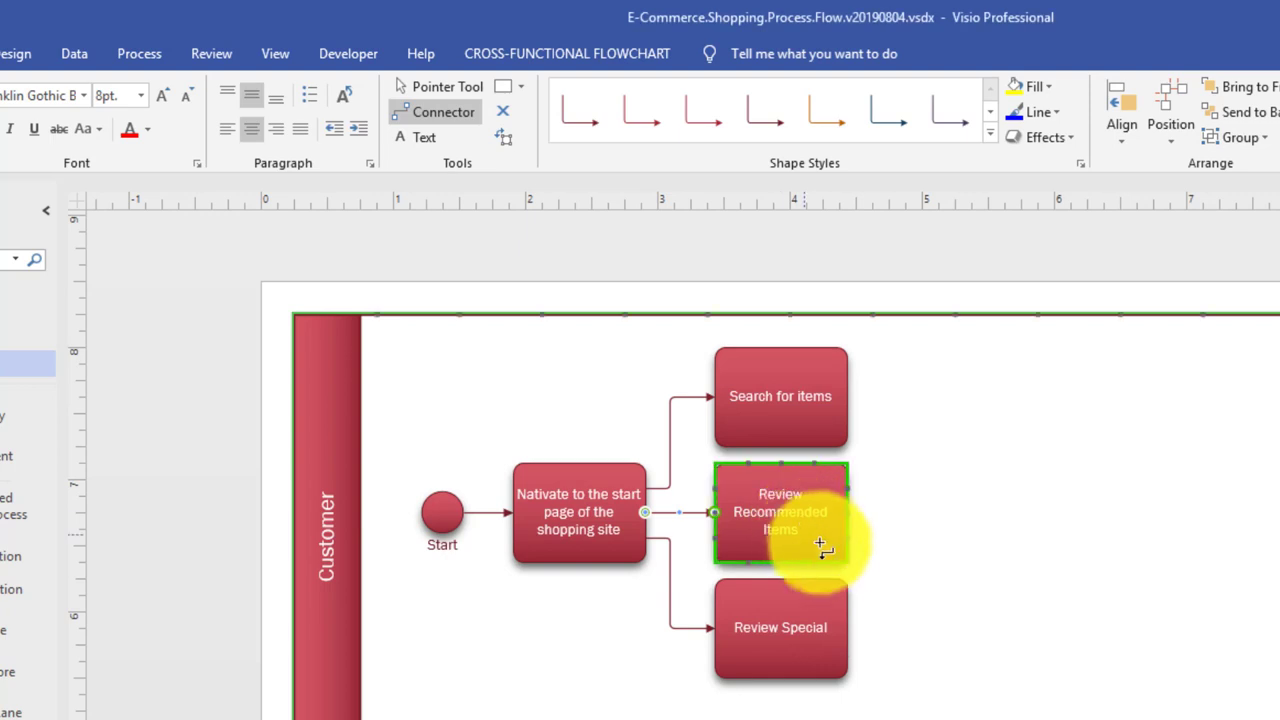
key(Escape)
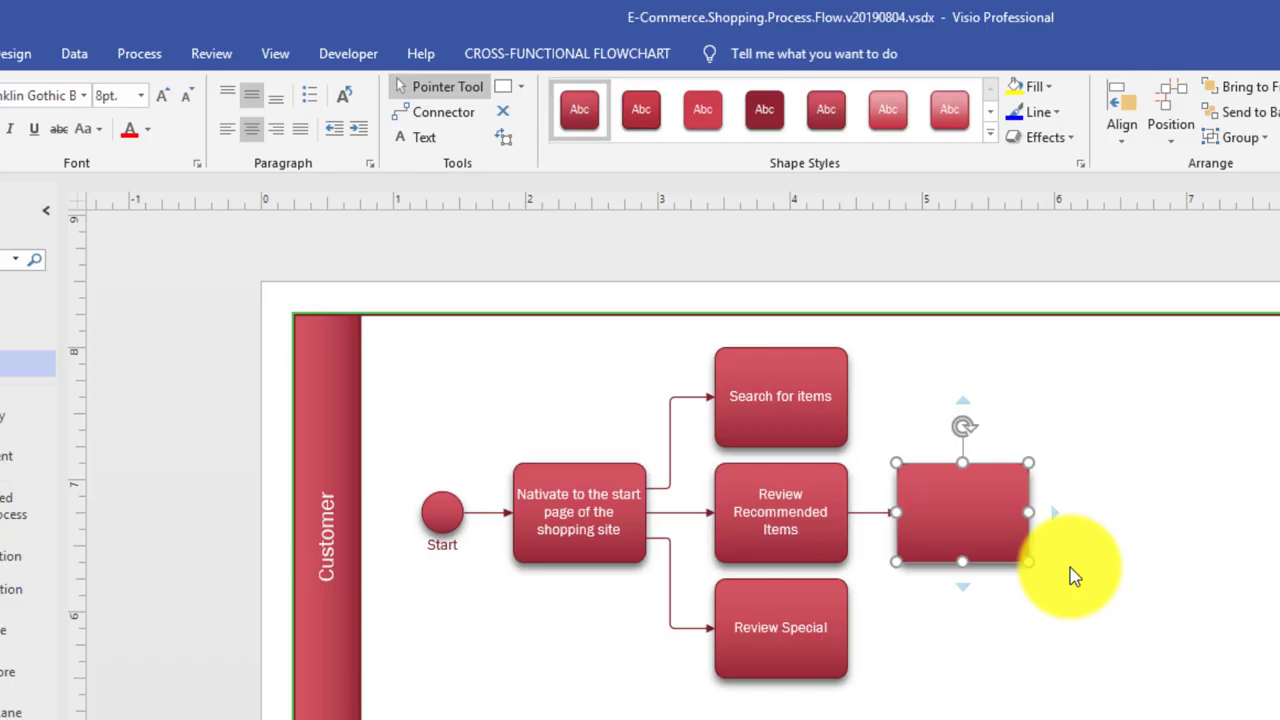
- Add a connected Task after "Review Recommended Items" and label it "Identify Item for purchase"
key(F2)
text(Identify )
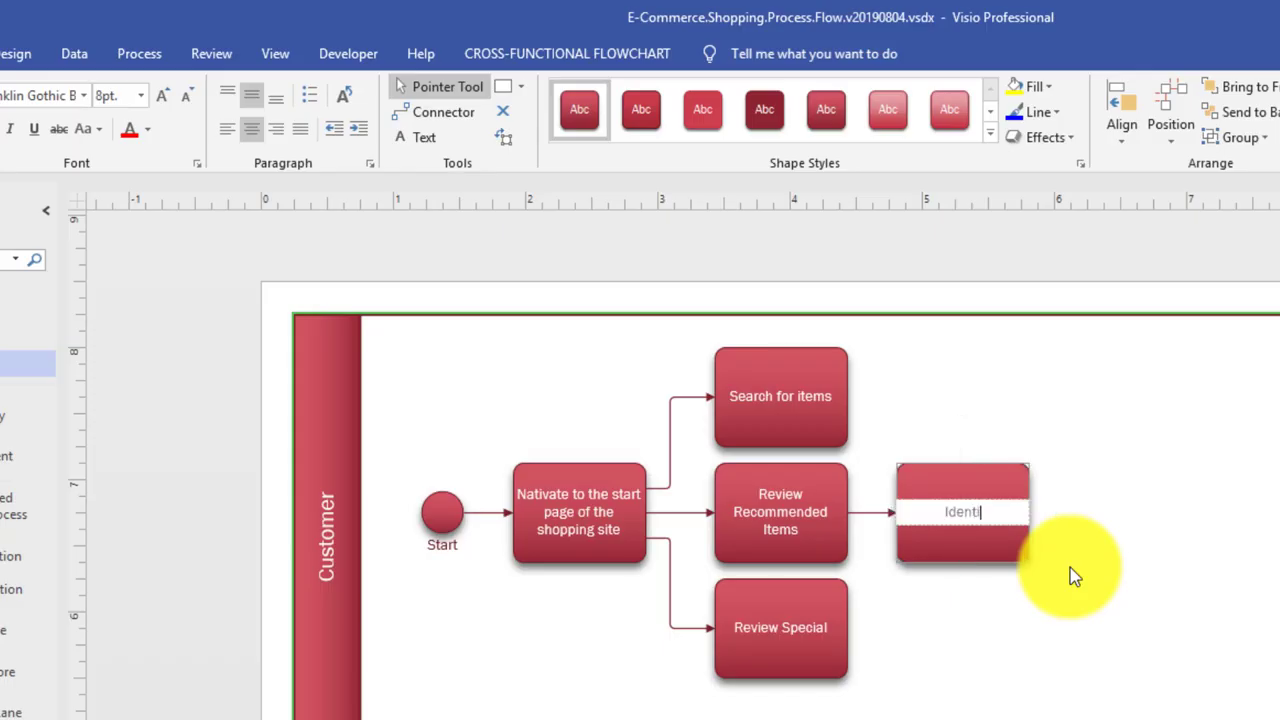
text(Item for purchase)
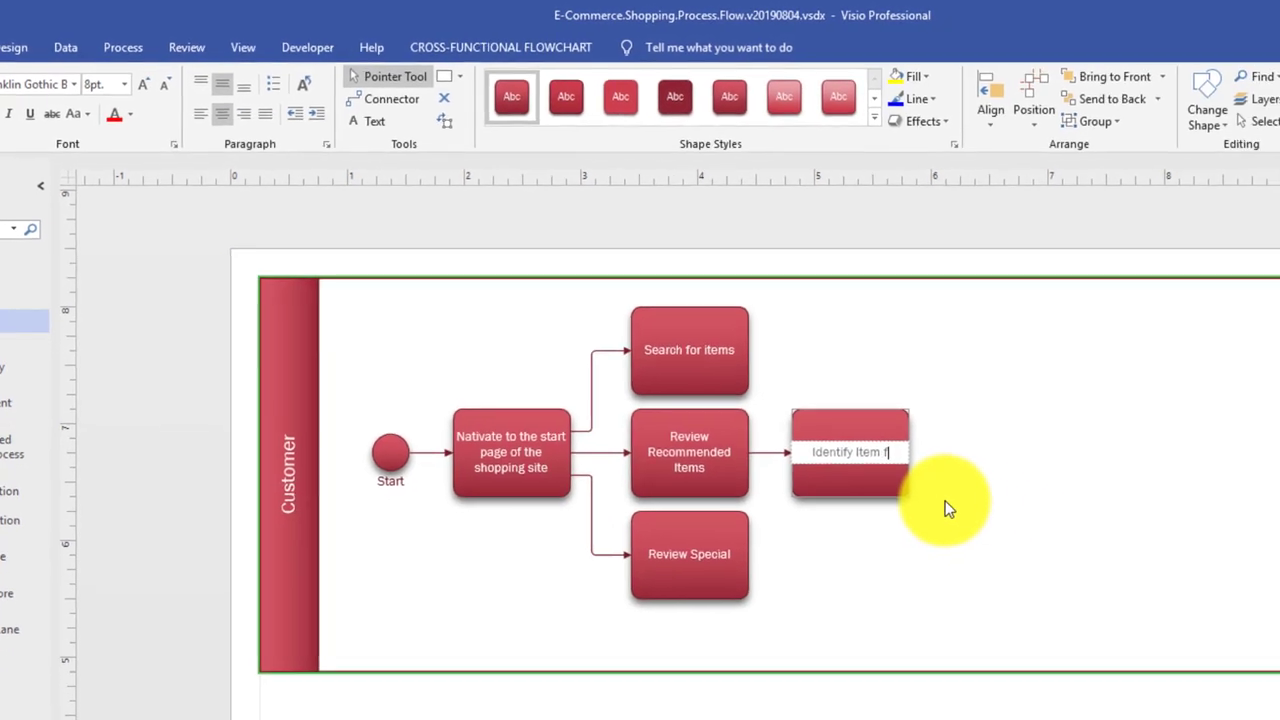
key(Escape)
key(Tab)
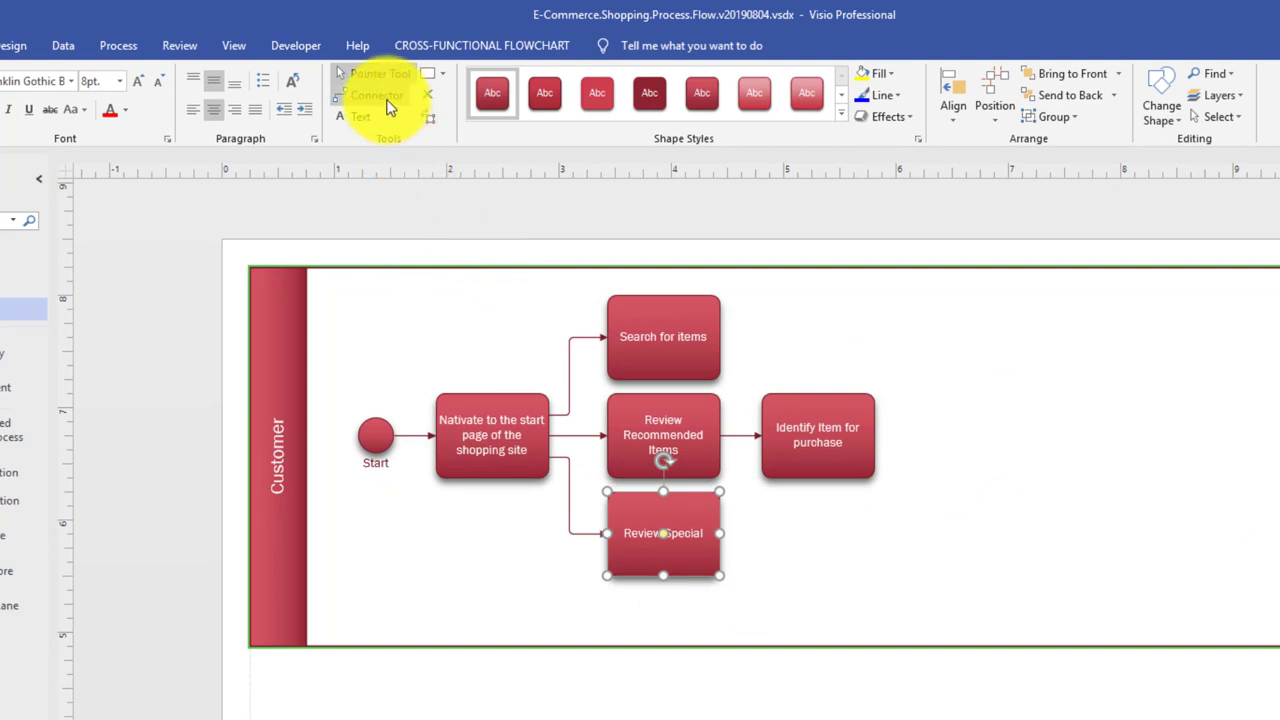
- Connect "Search for items" to the top edge and "Review Special" to the bottom edge of the "Identify Item for purchase" task
click(699, 339)
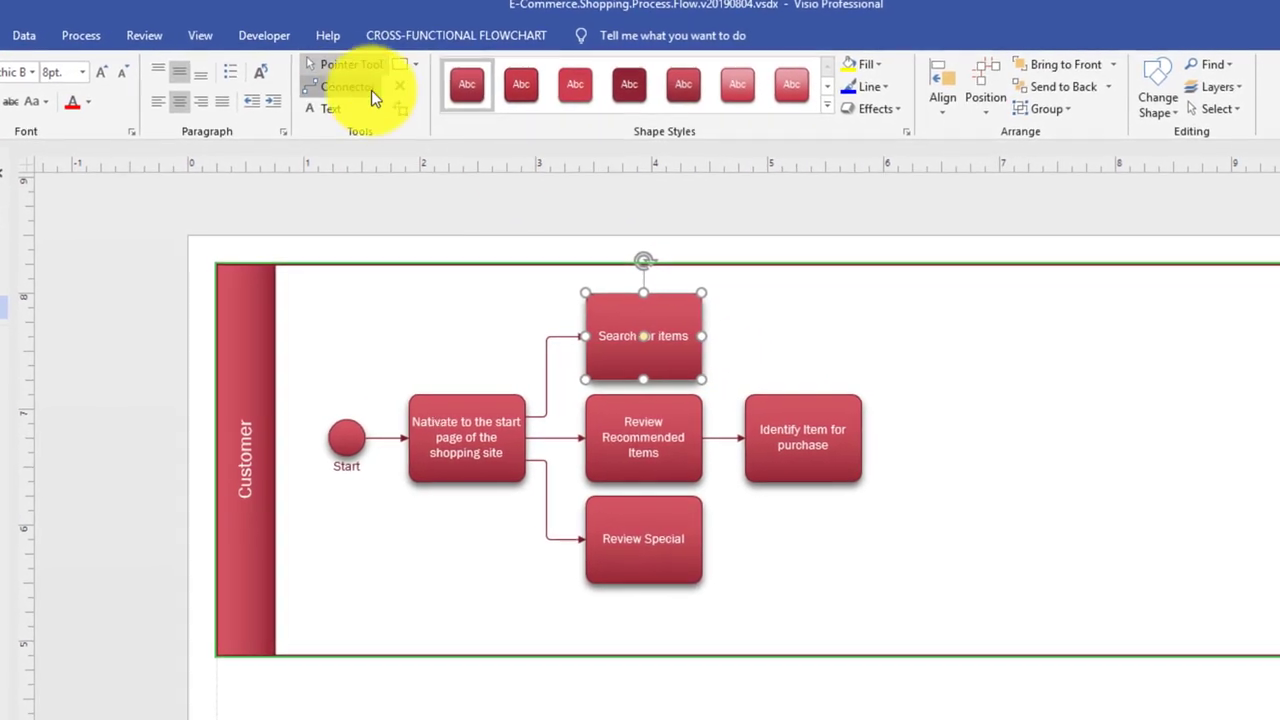
click(356, 89)
drag(707, 336, 786, 397)
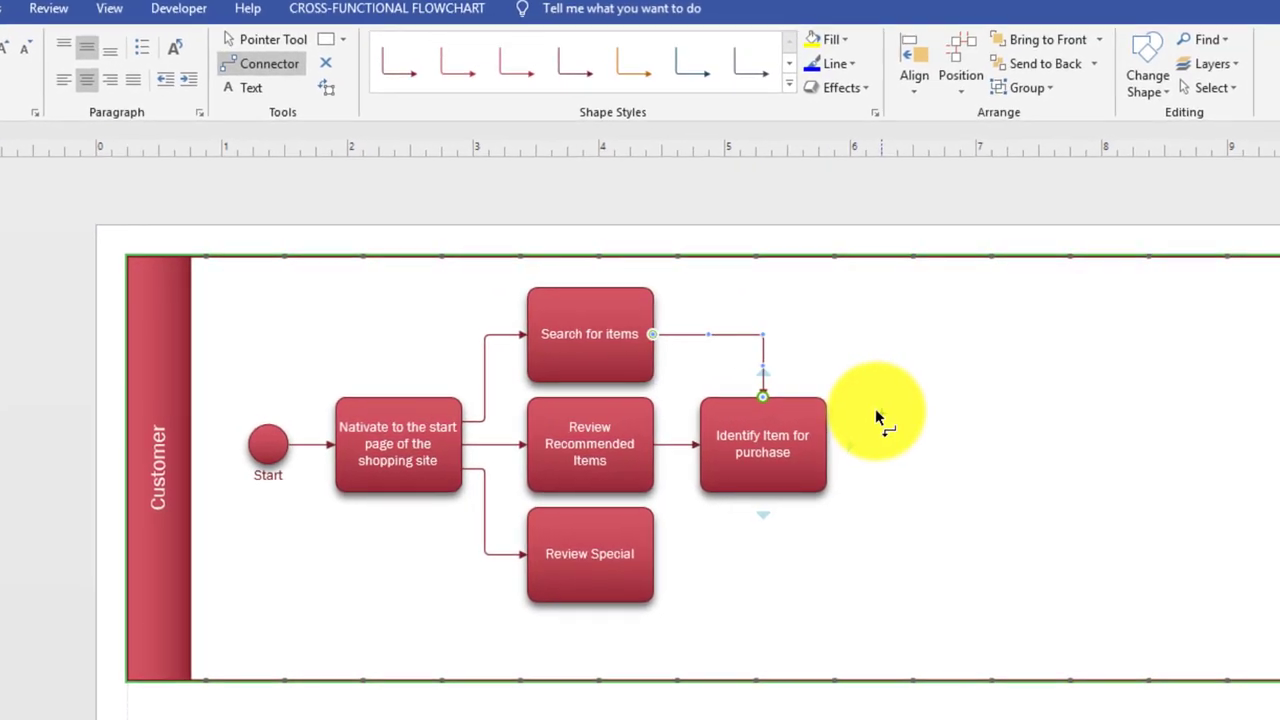
click(652, 562)
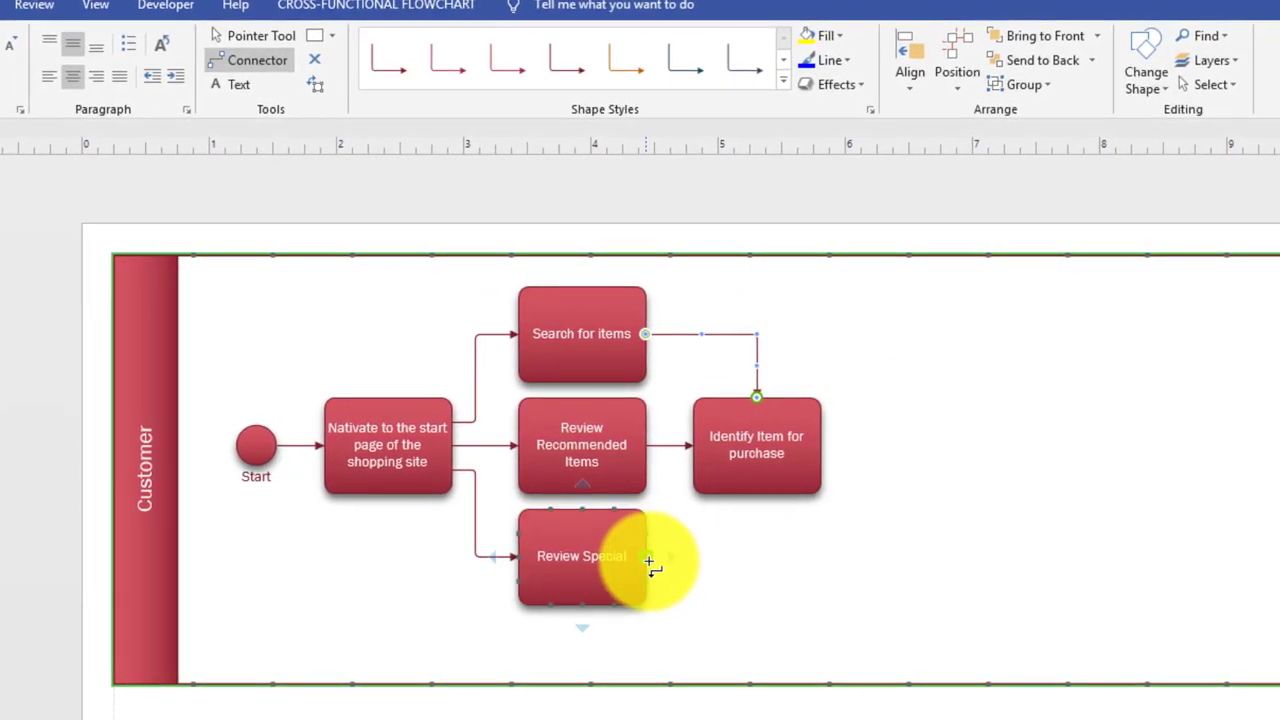
drag(650, 570, 757, 494)
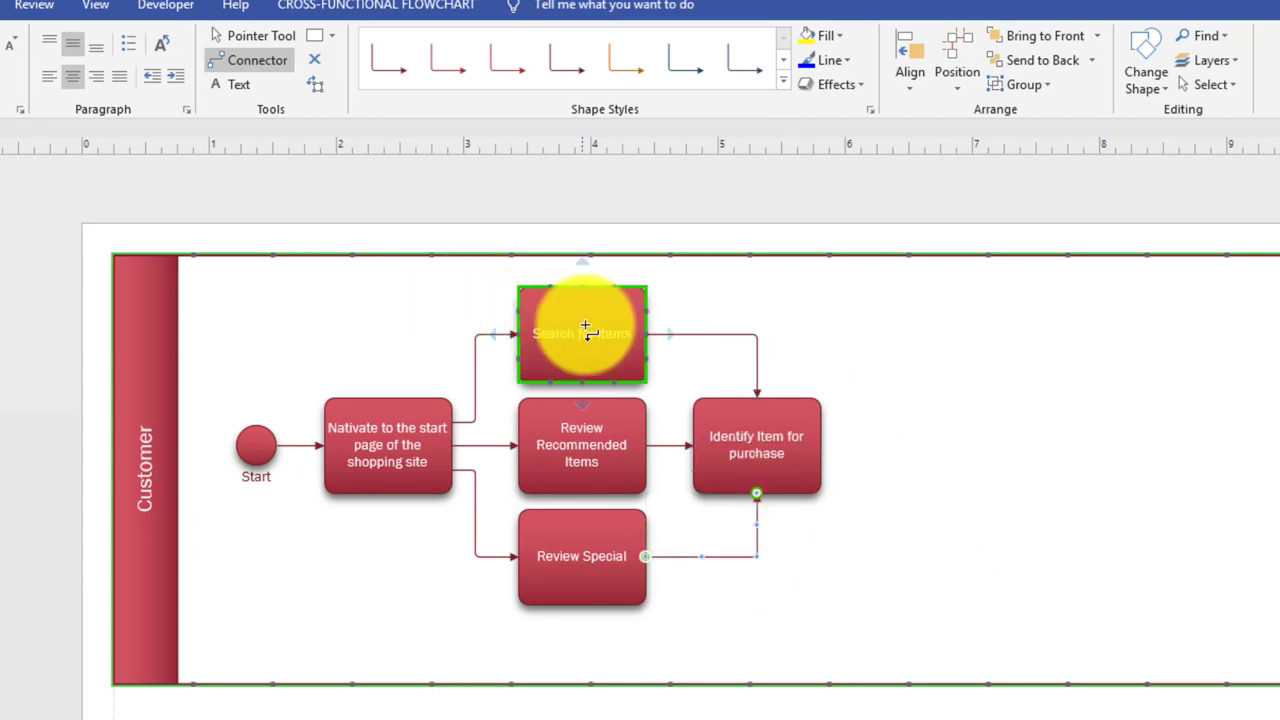
click(586, 443)
click(730, 458)
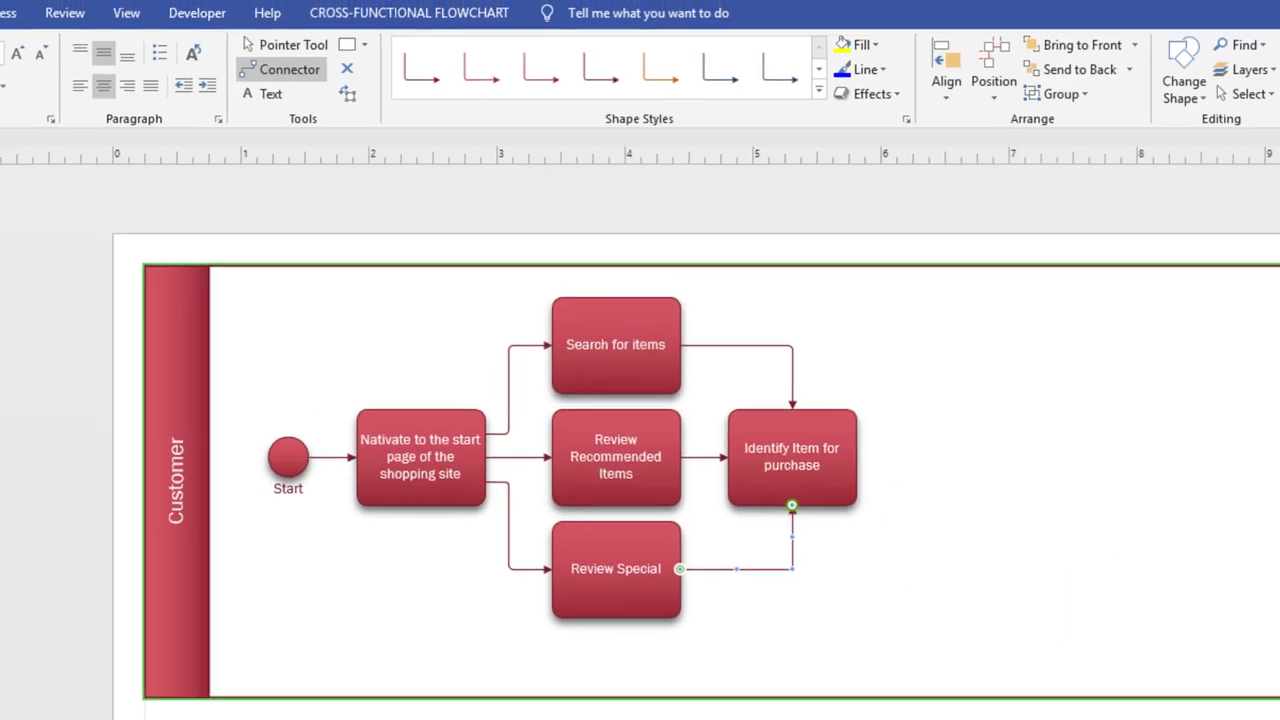
click(290, 40)
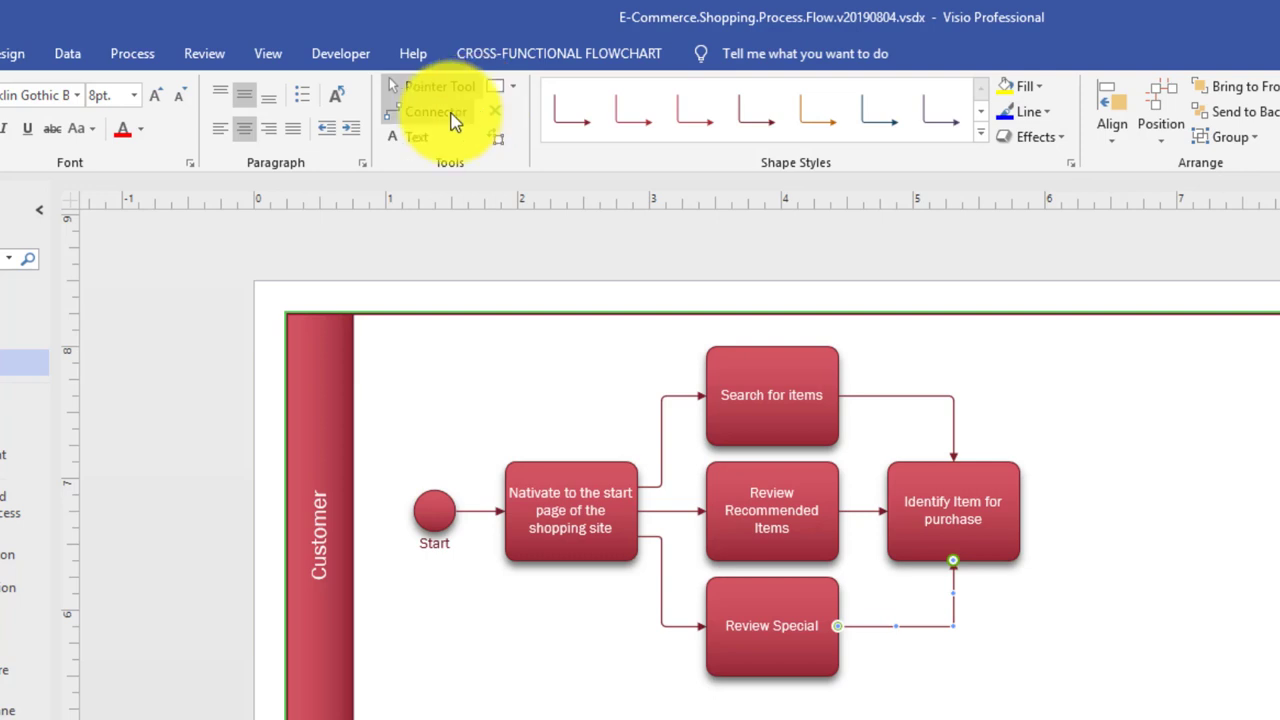
- Add a connected Task after "Identify Item for purchase" and label it "Add item to the shopping cart"
click(980, 526)
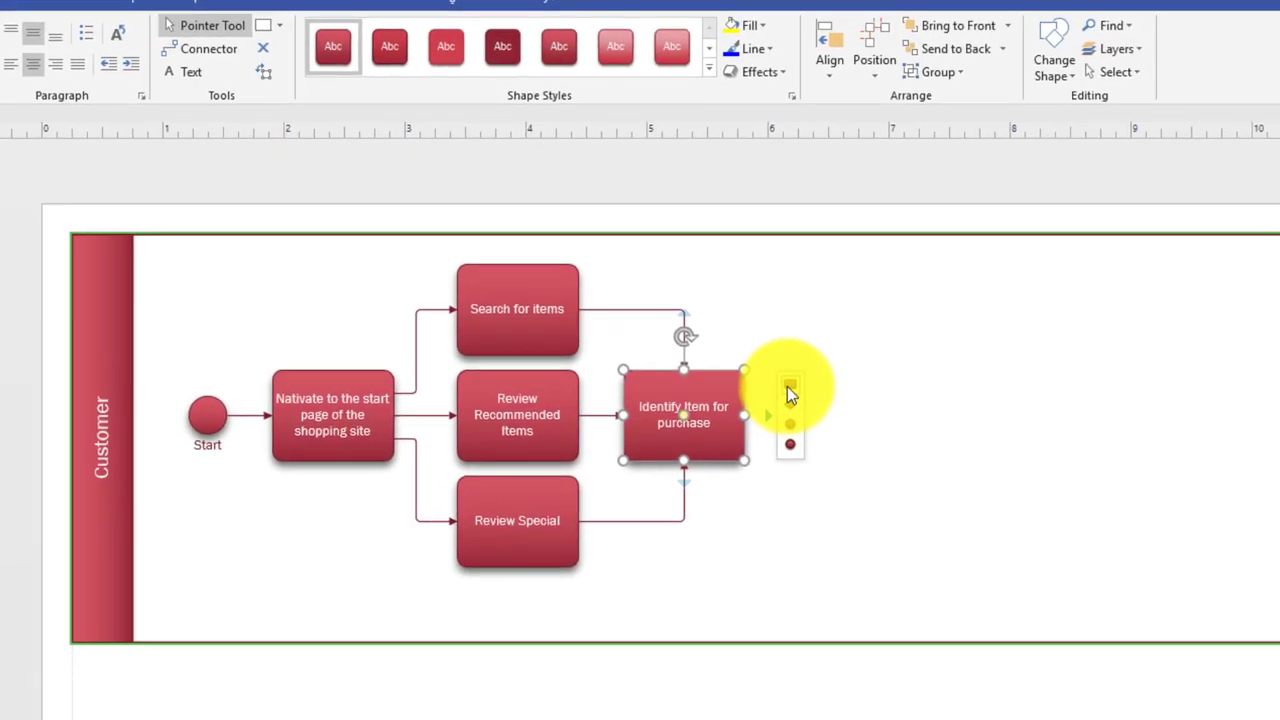
click(1066, 487)
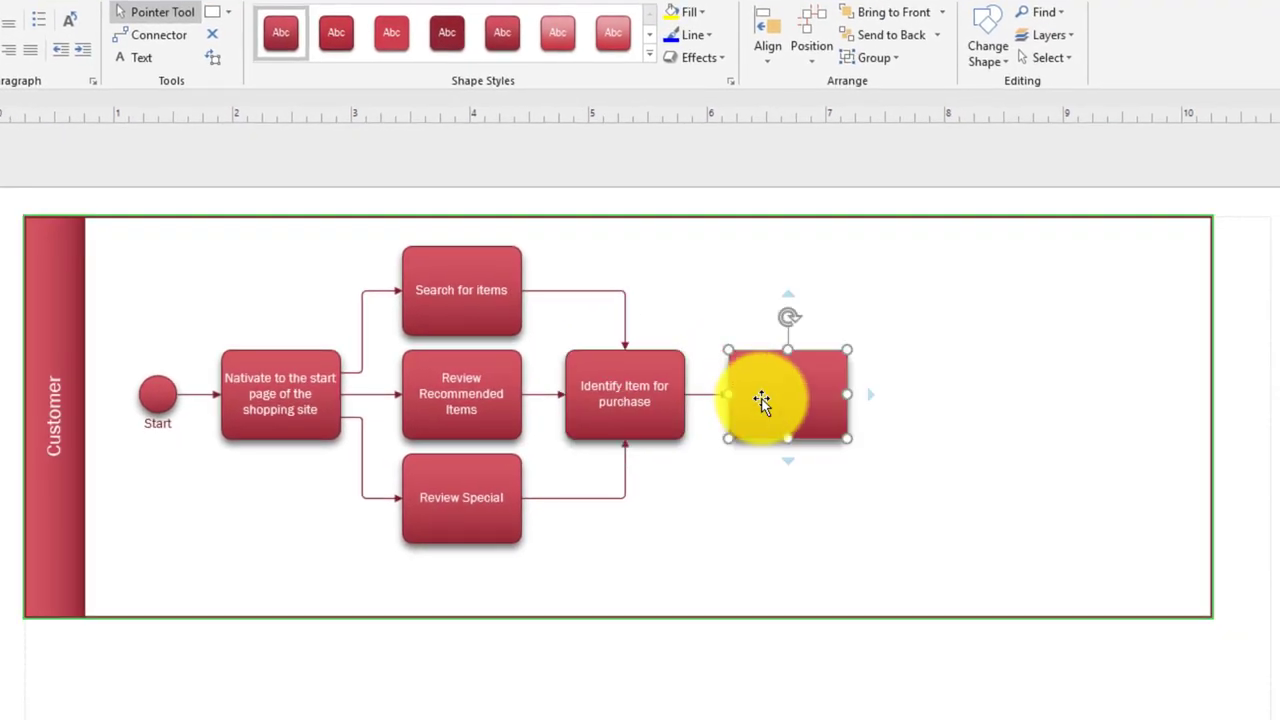
text(Add)
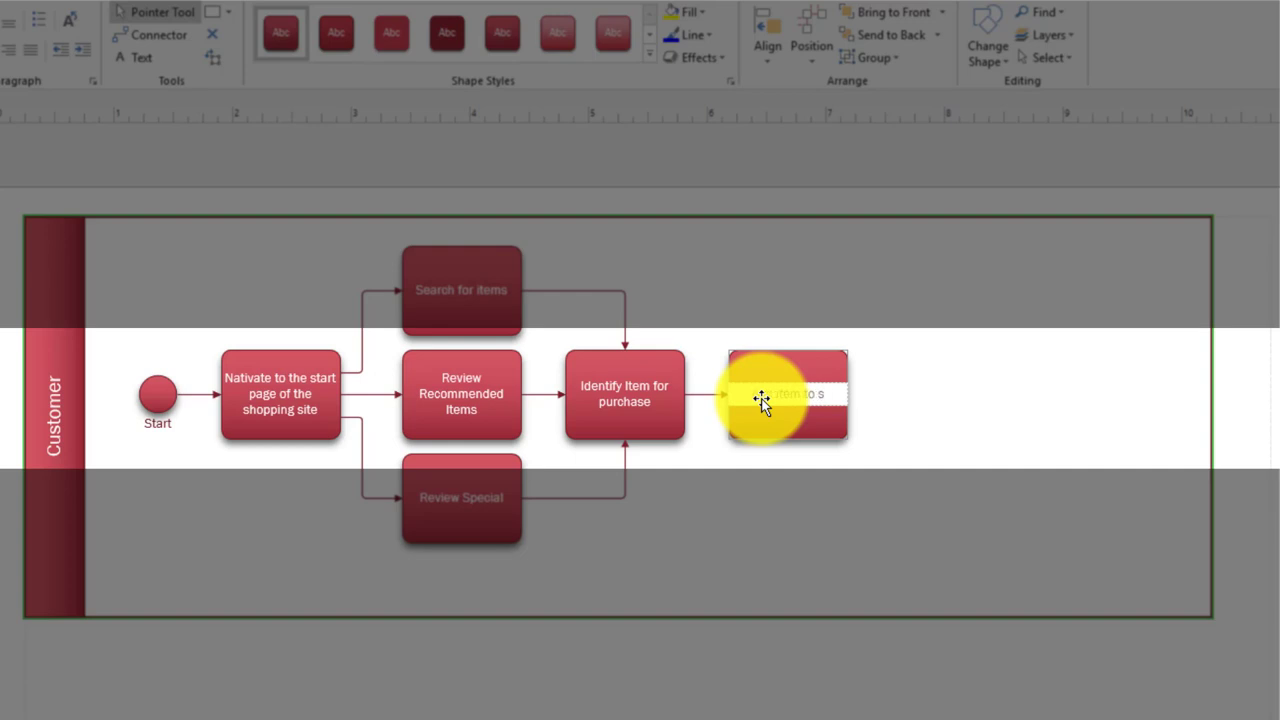
text( item to the shopping cart)
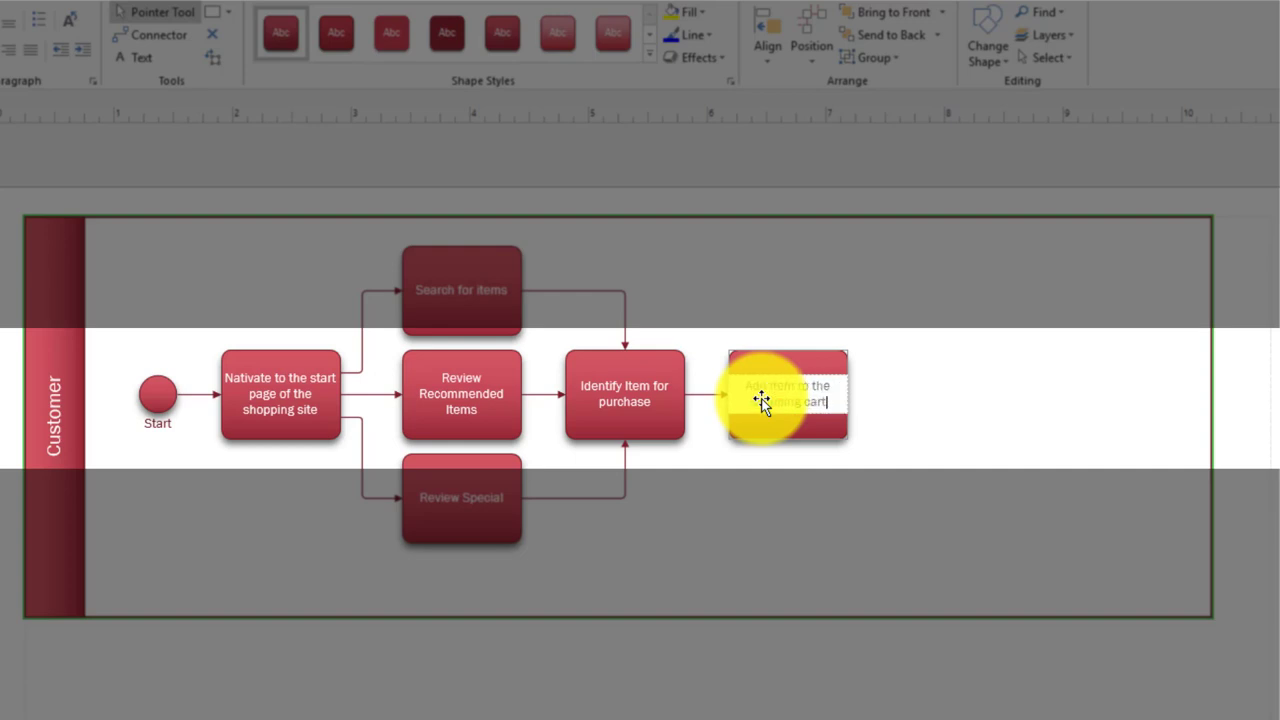
key(Escape)
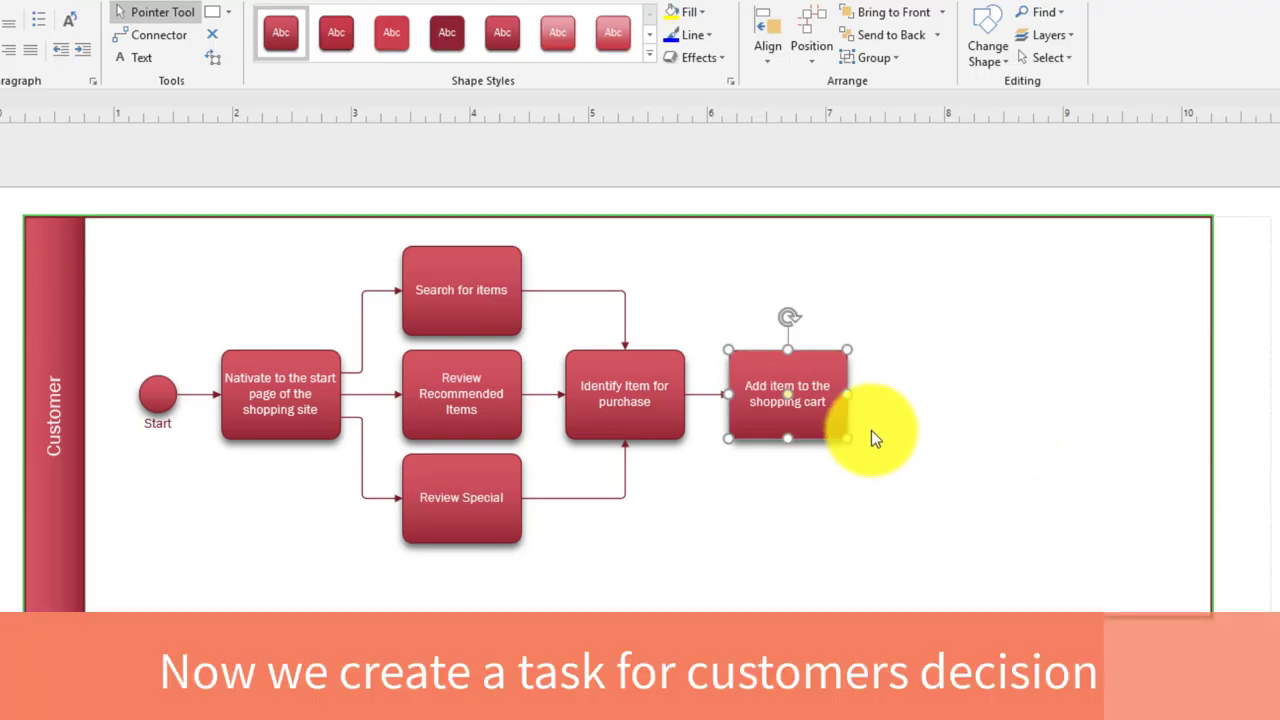
- Add a connected Task labelled "Apply Coupon or Promotional discount" after the shopping cart task, followed by a connected Gateway
mouse_move(872, 398)
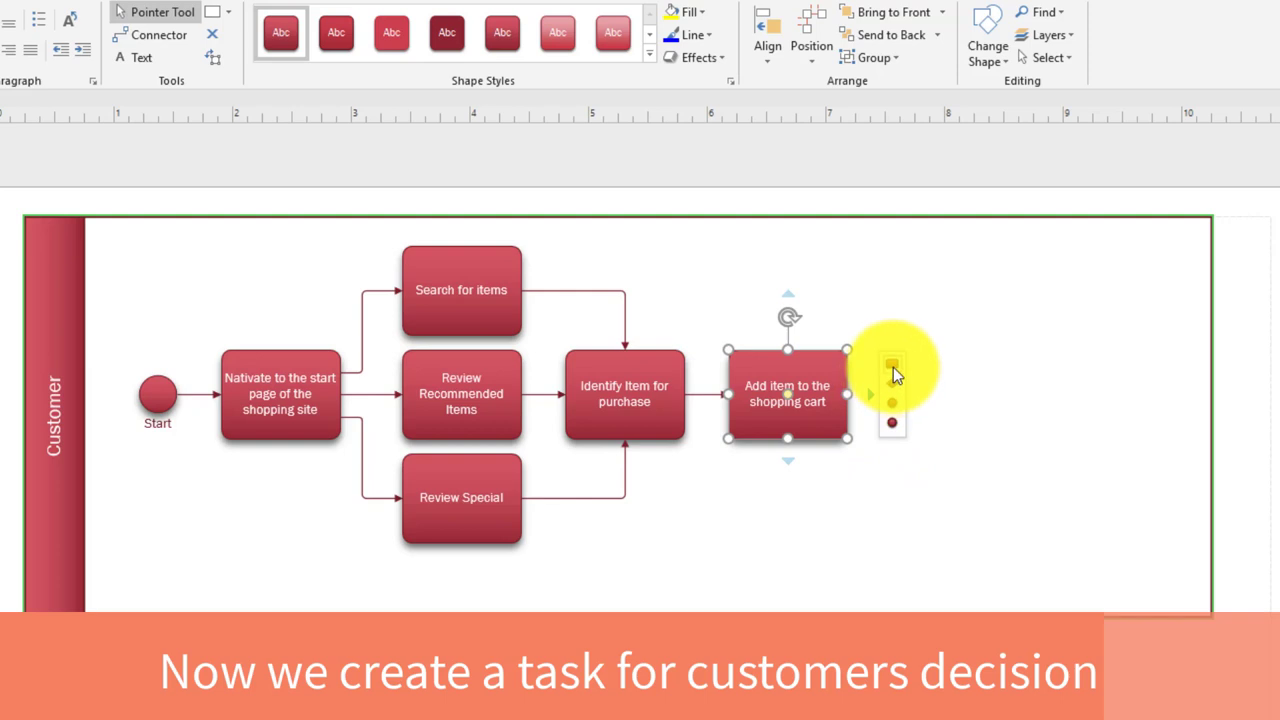
click(891, 365)
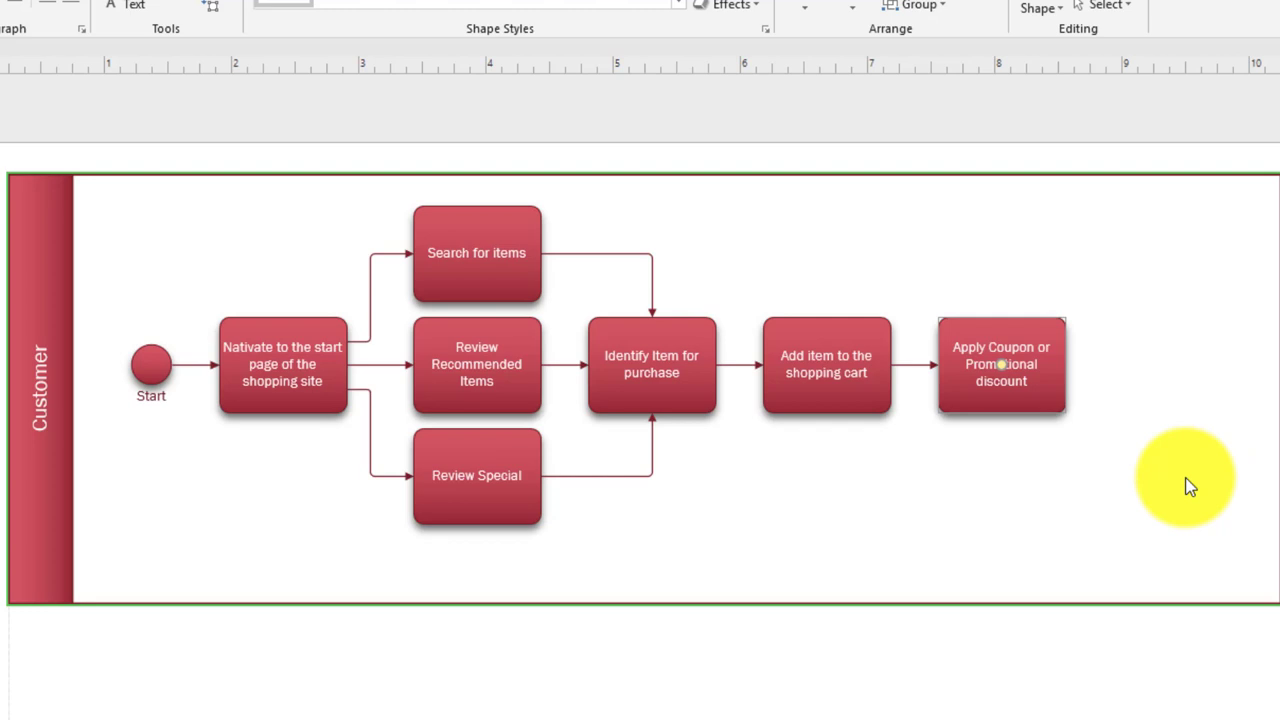
mouse_move(1097, 370)
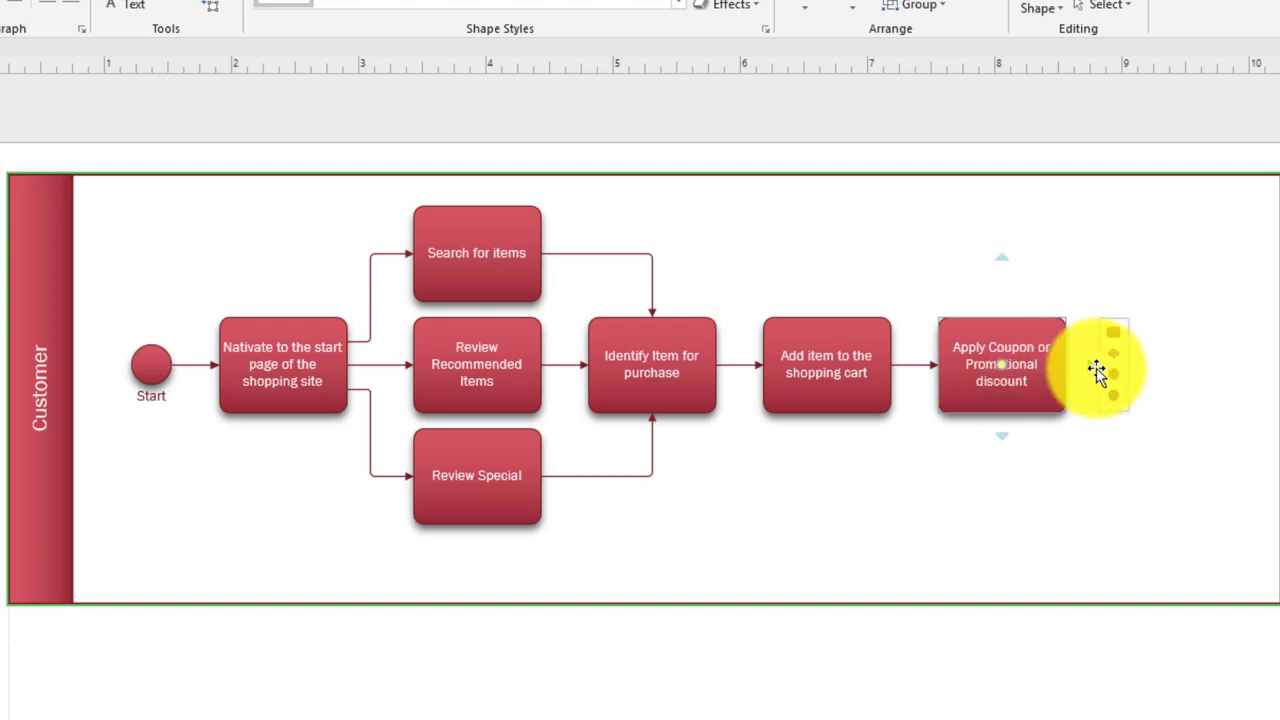
click(1112, 355)
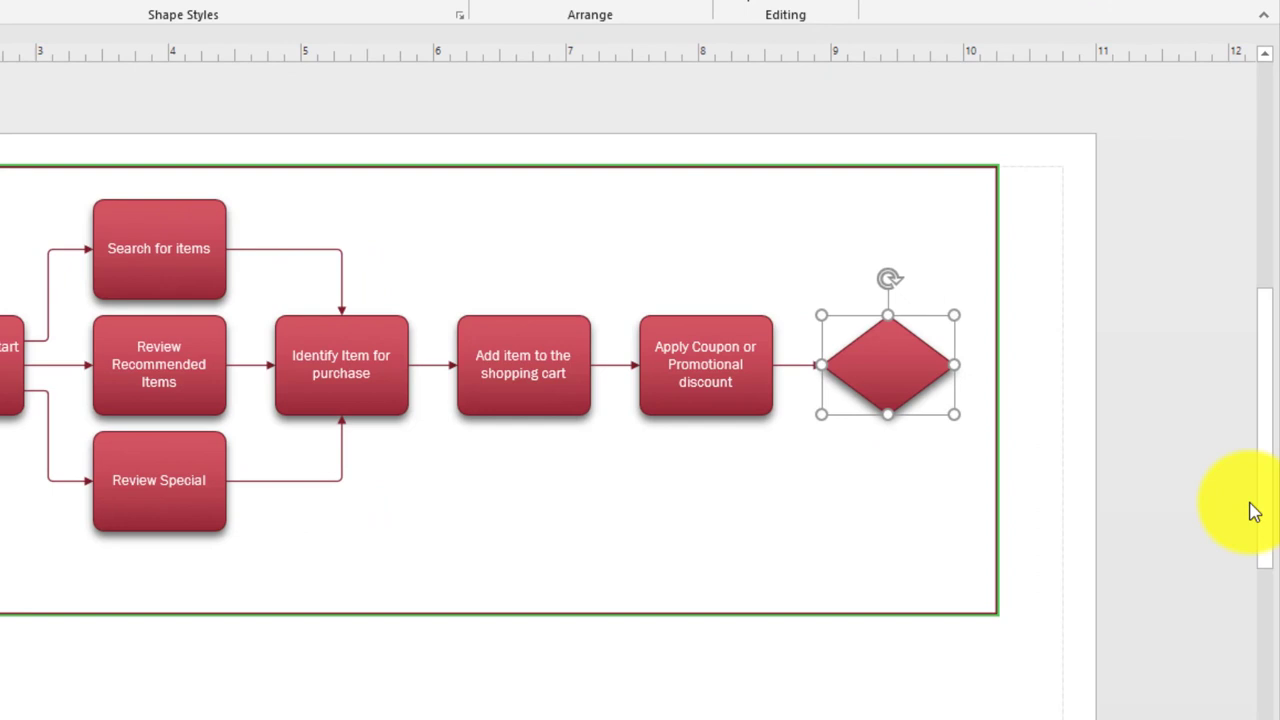
- Label the gateway after the coupon task "More items"
text(More items)
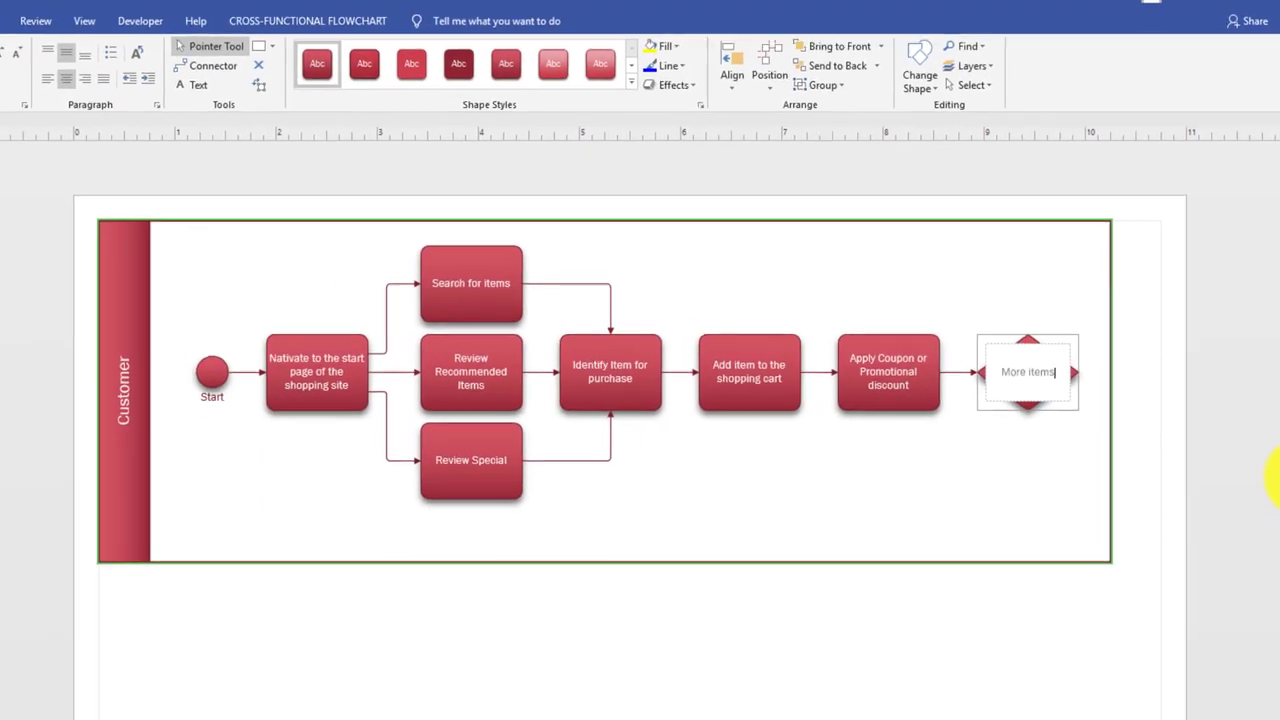
click(1020, 503)
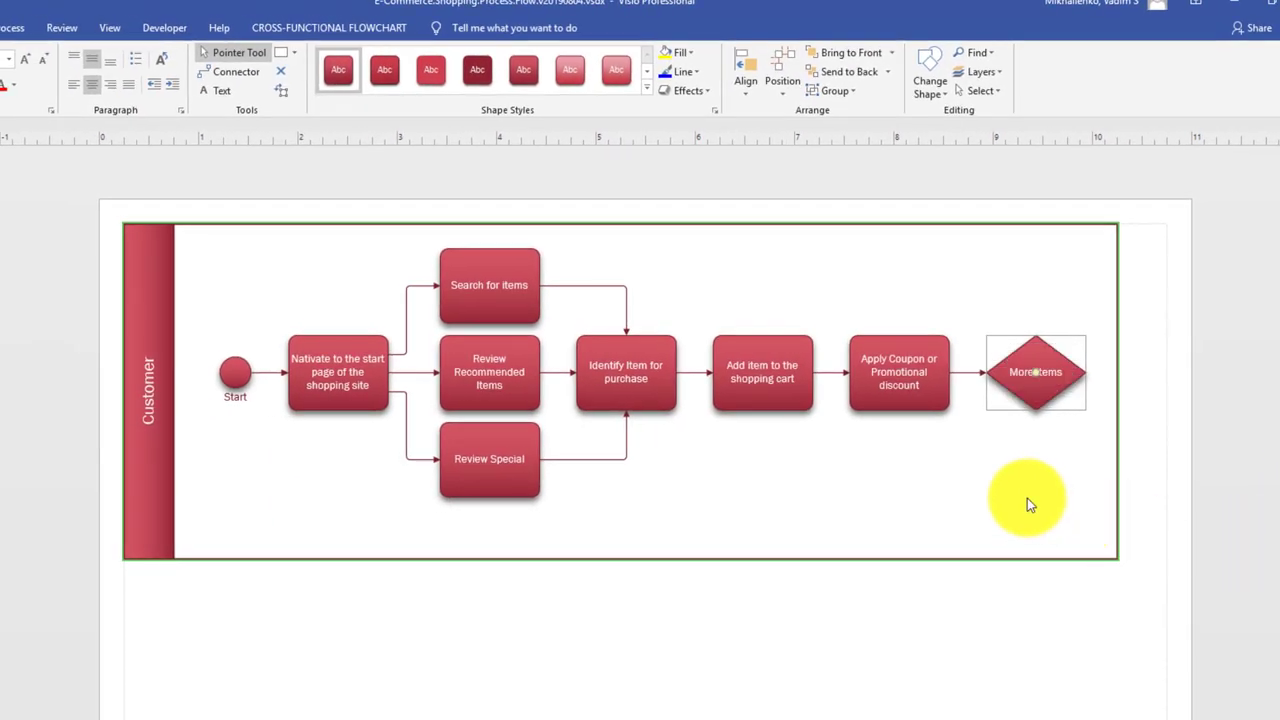
mouse_move(895, 435)
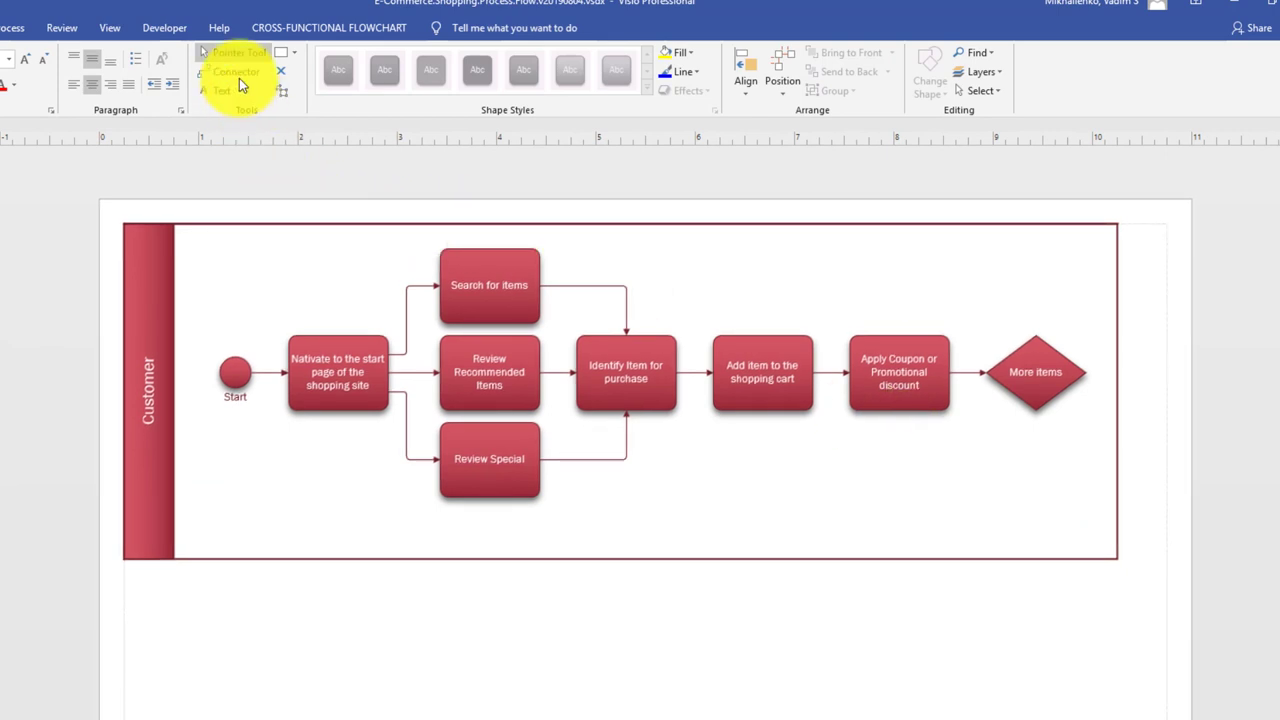
- Connect the gateway's top point back to the top of the start page task, route the connector above all tasks and label it "Yes"
click(237, 71)
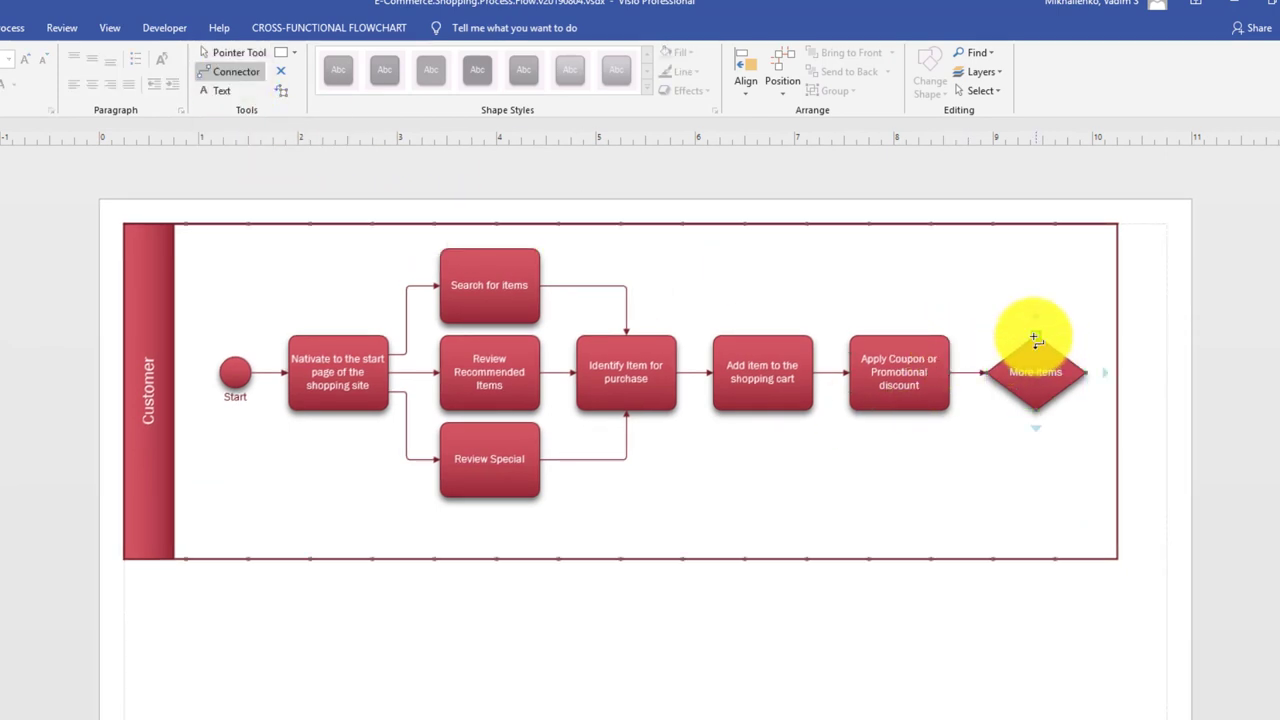
drag(1035, 337, 339, 329)
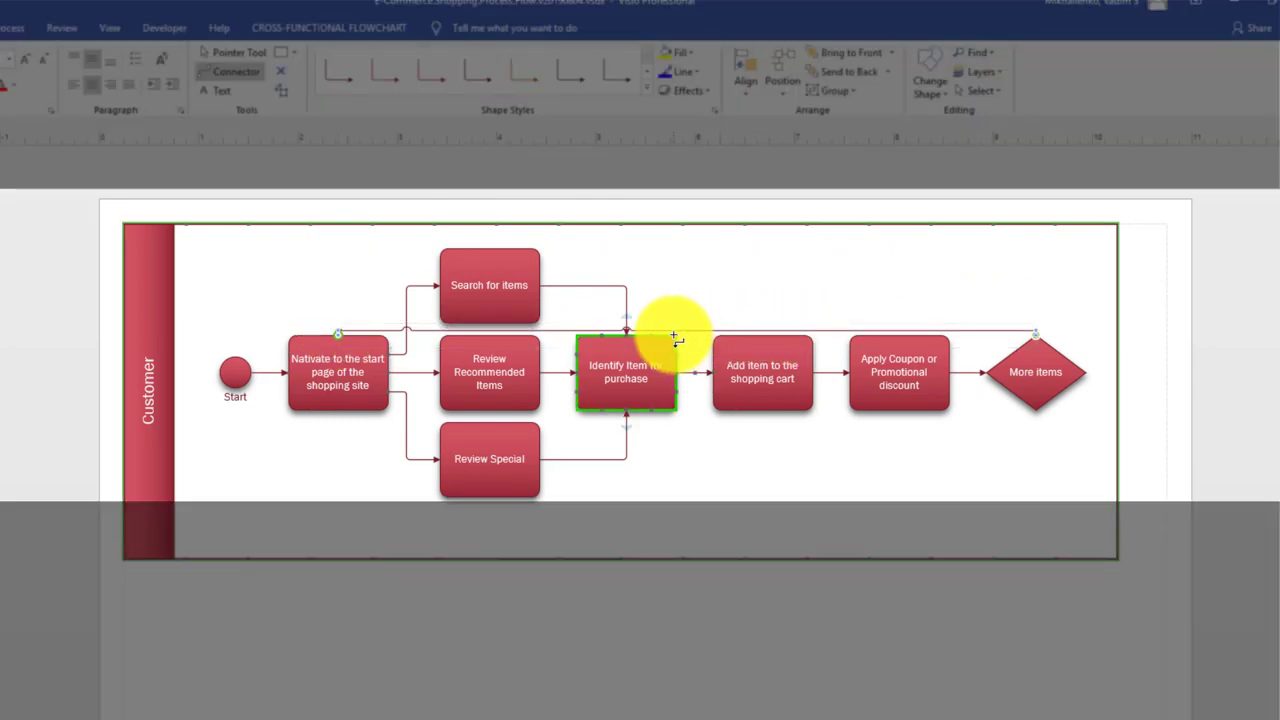
drag(681, 331, 684, 238)
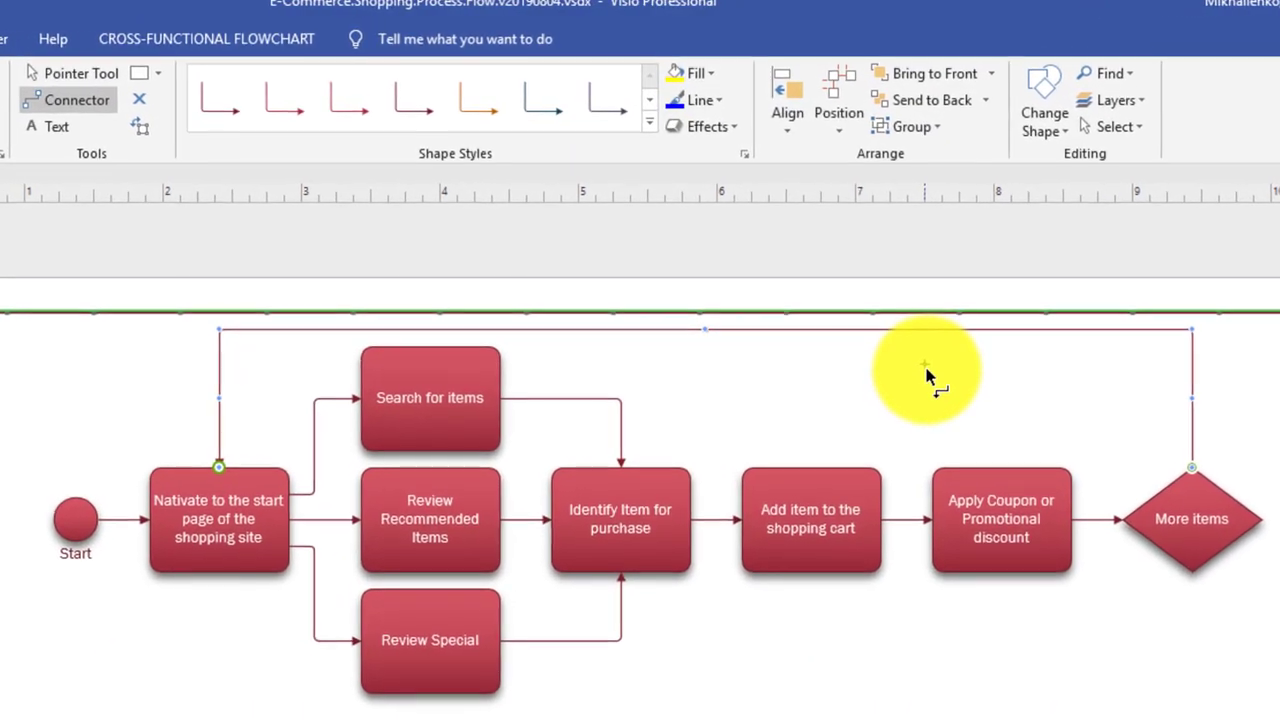
text(Ye)
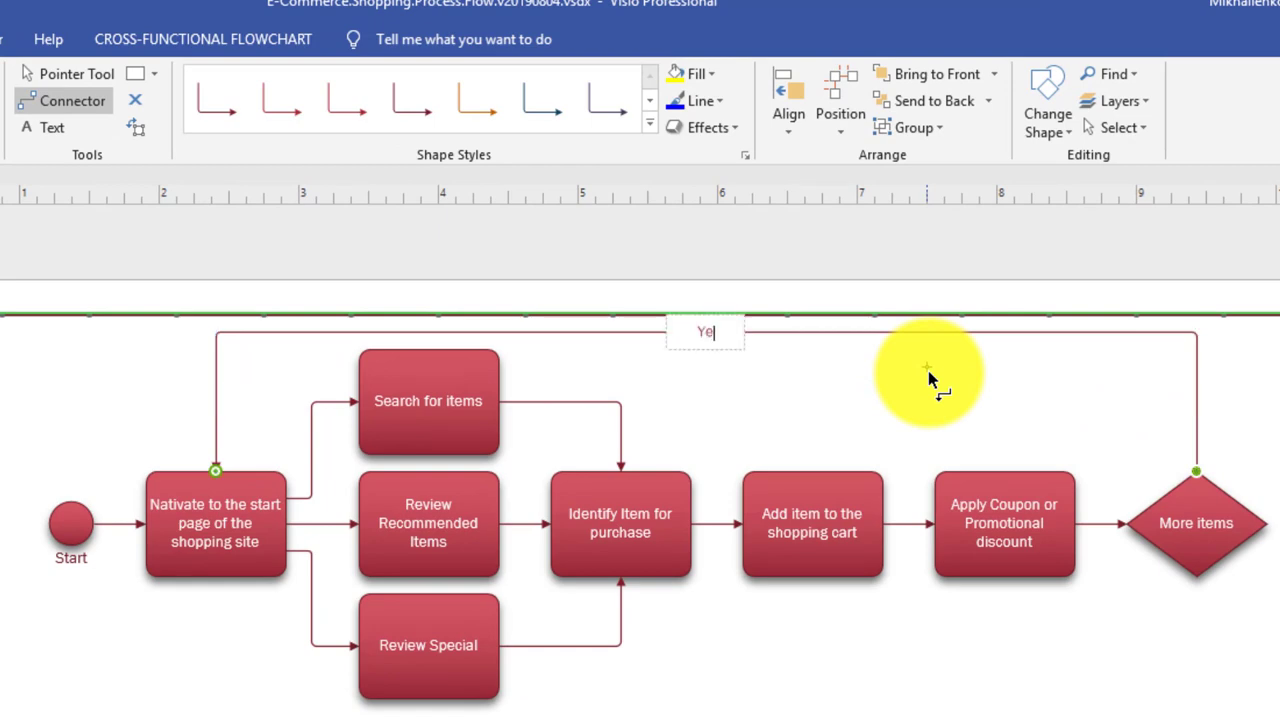
text(s)
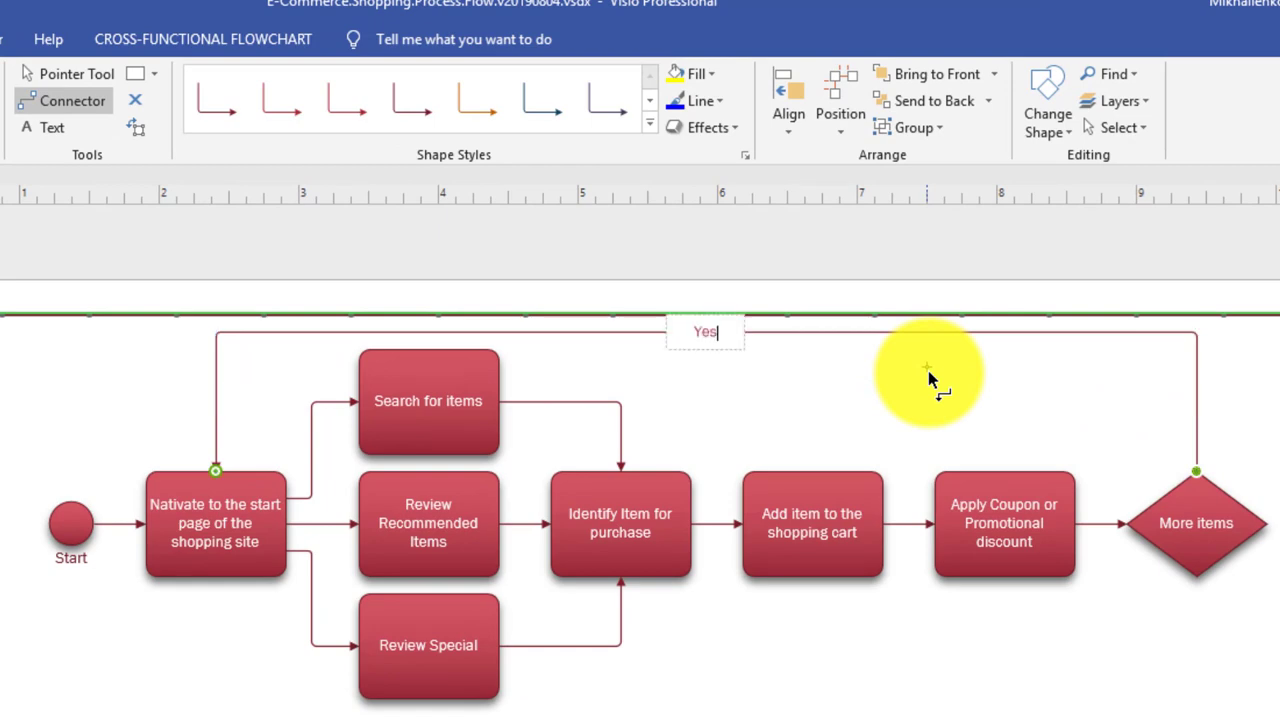
click(72, 80)
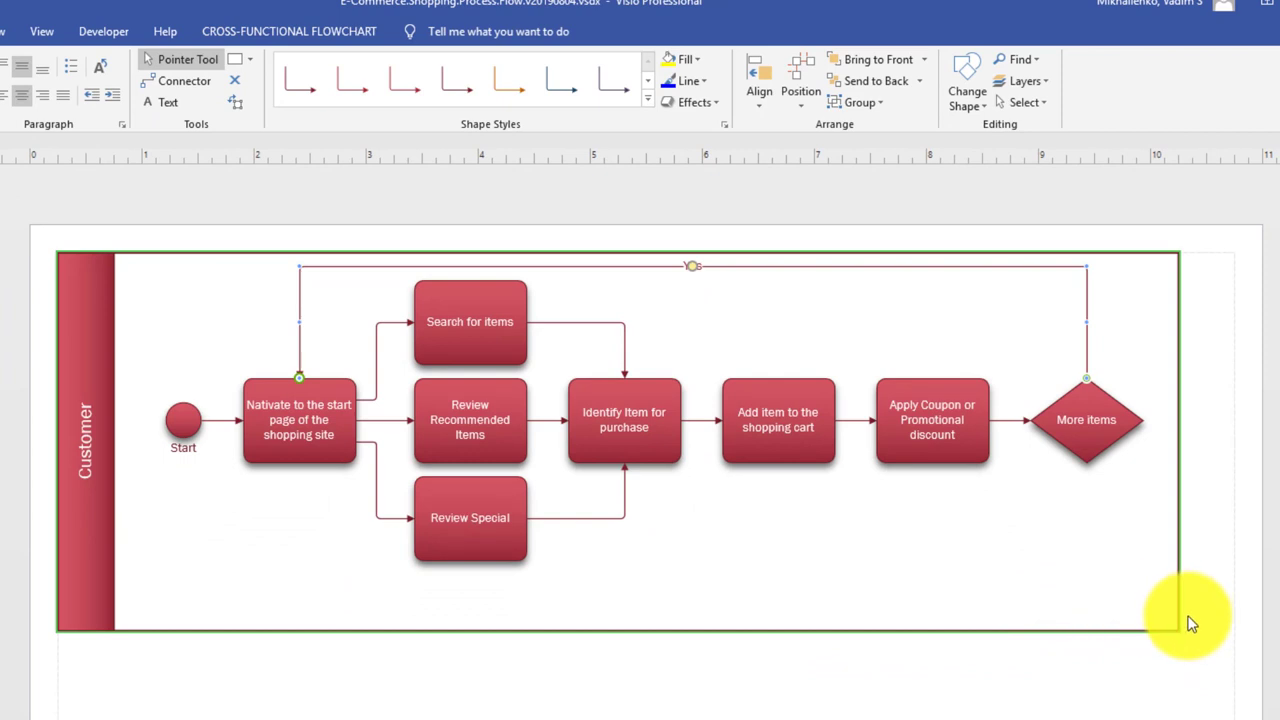
- Widen the Customer pool to the right until its edge is at about 15.7 inches on the ruler
scroll(640, 440, right, 3)
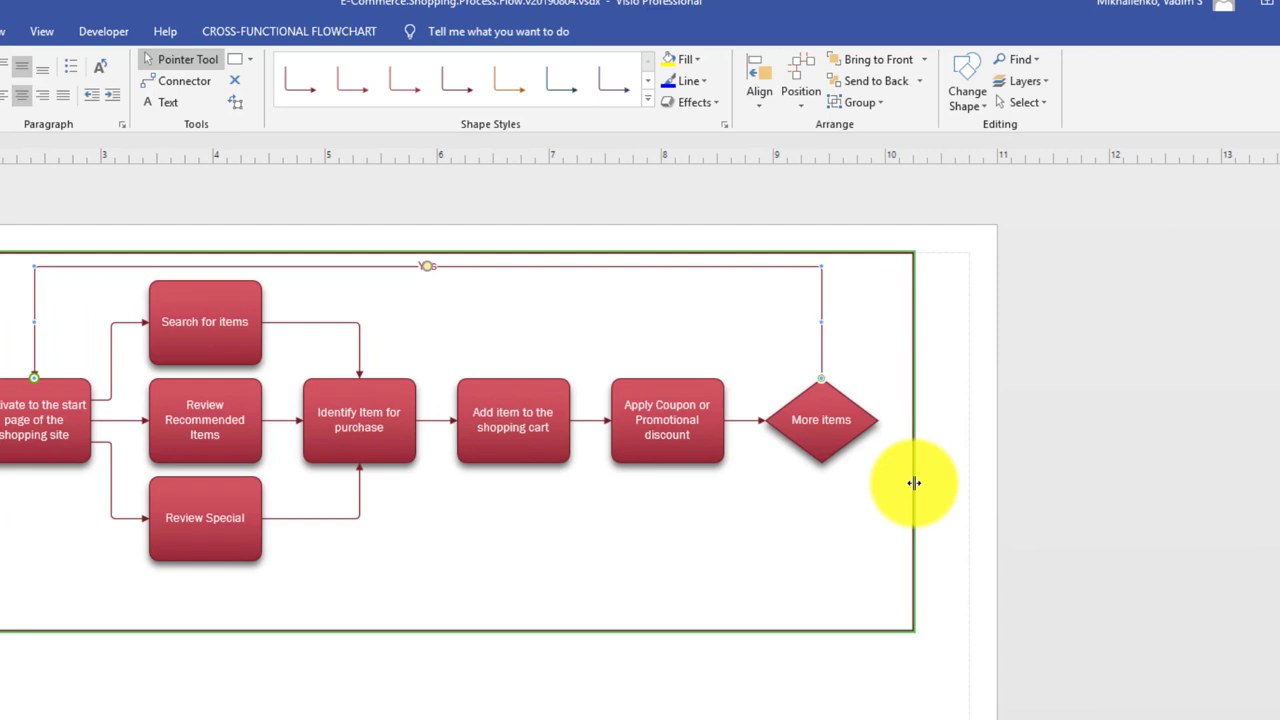
drag(914, 483, 1279, 516)
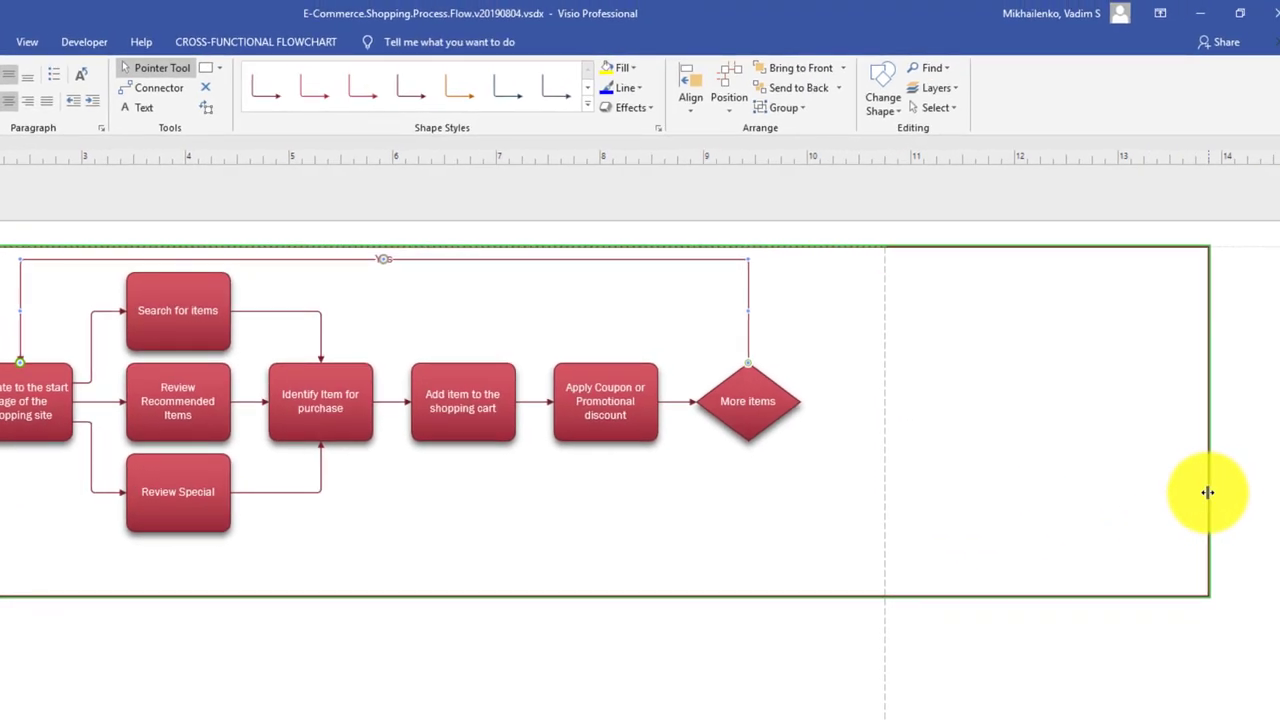
drag(1207, 492, 946, 491)
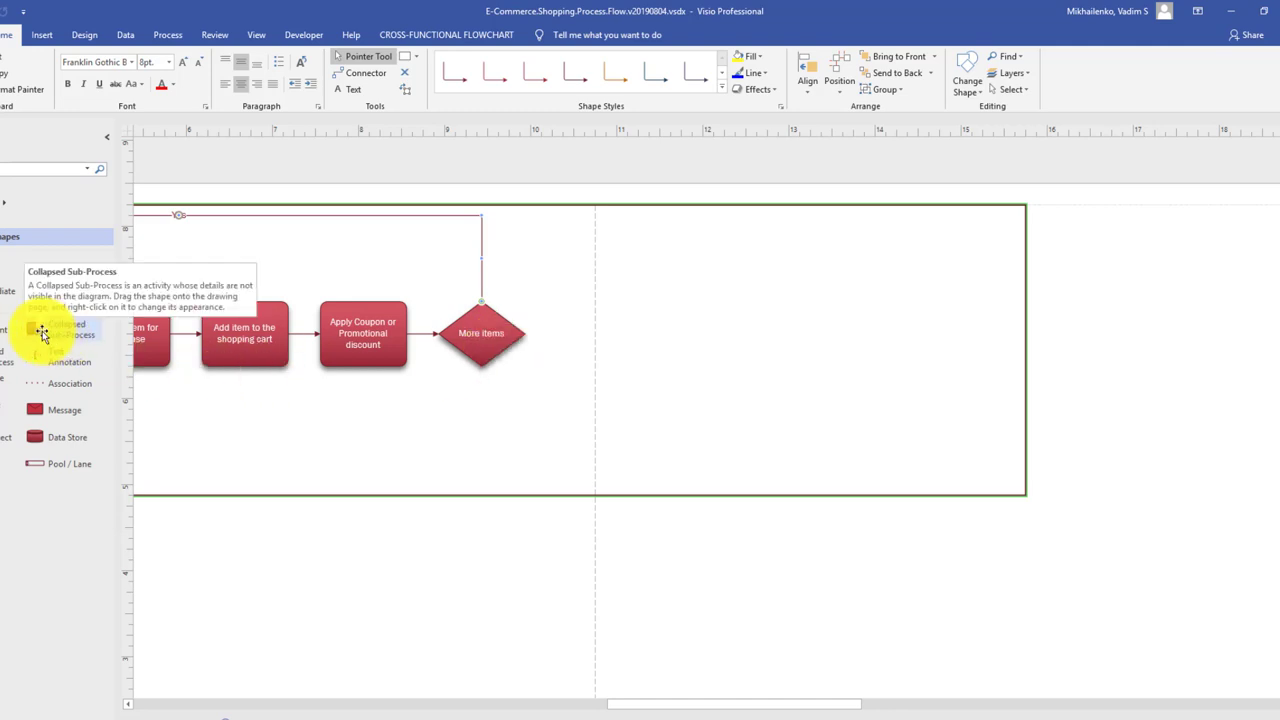
- Place a Collapsed Sub-Process to the right of the "More items" gateway, in line with it, and connect the gateway to it
drag(42, 333, 515, 345)
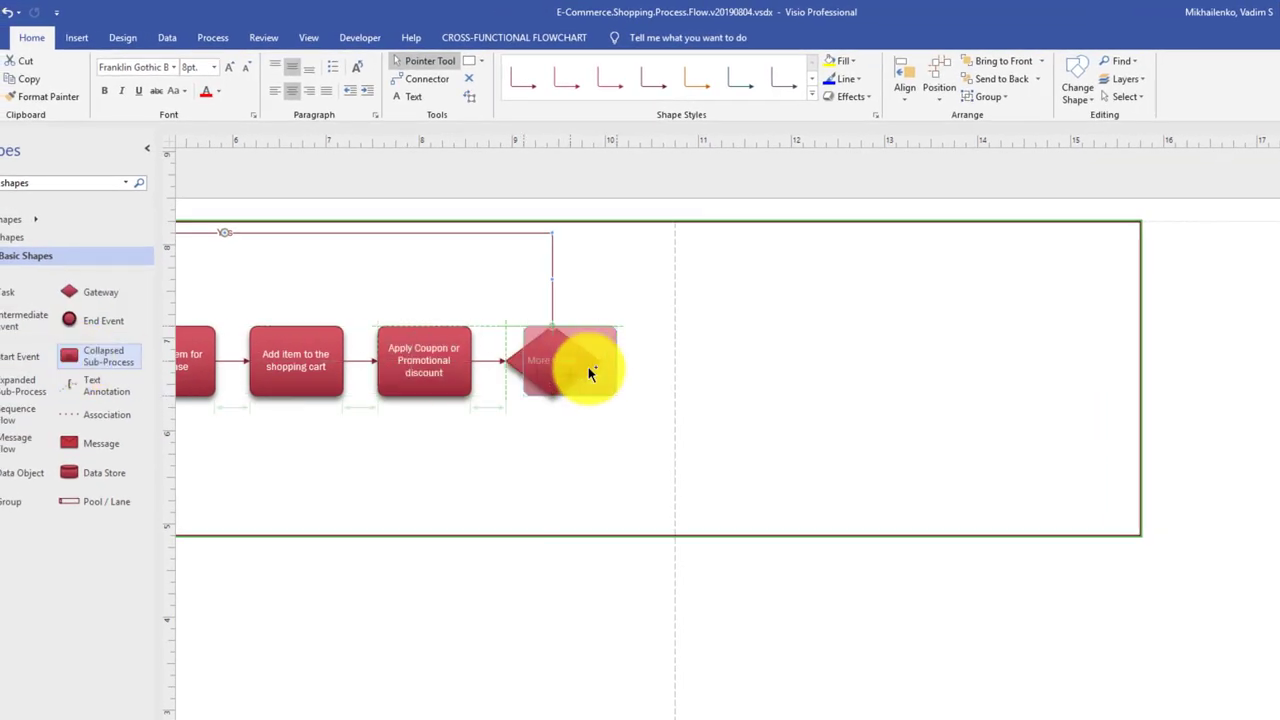
drag(590, 373, 679, 370)
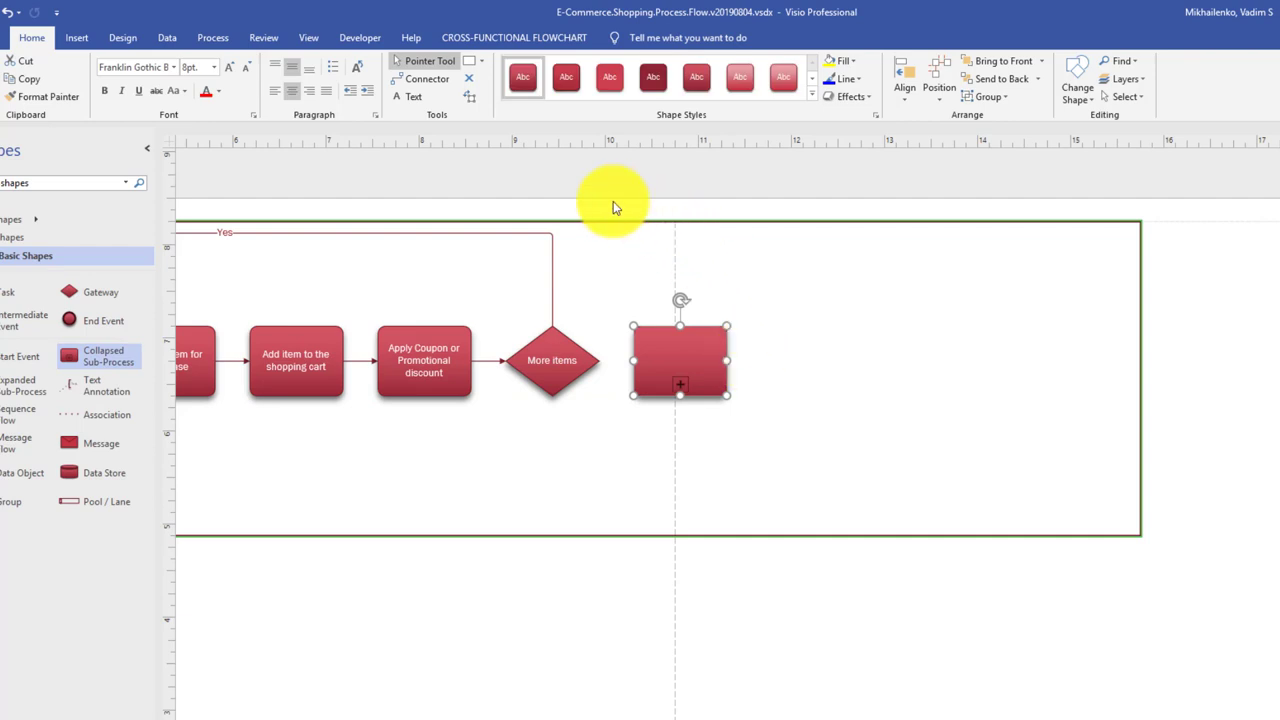
click(427, 78)
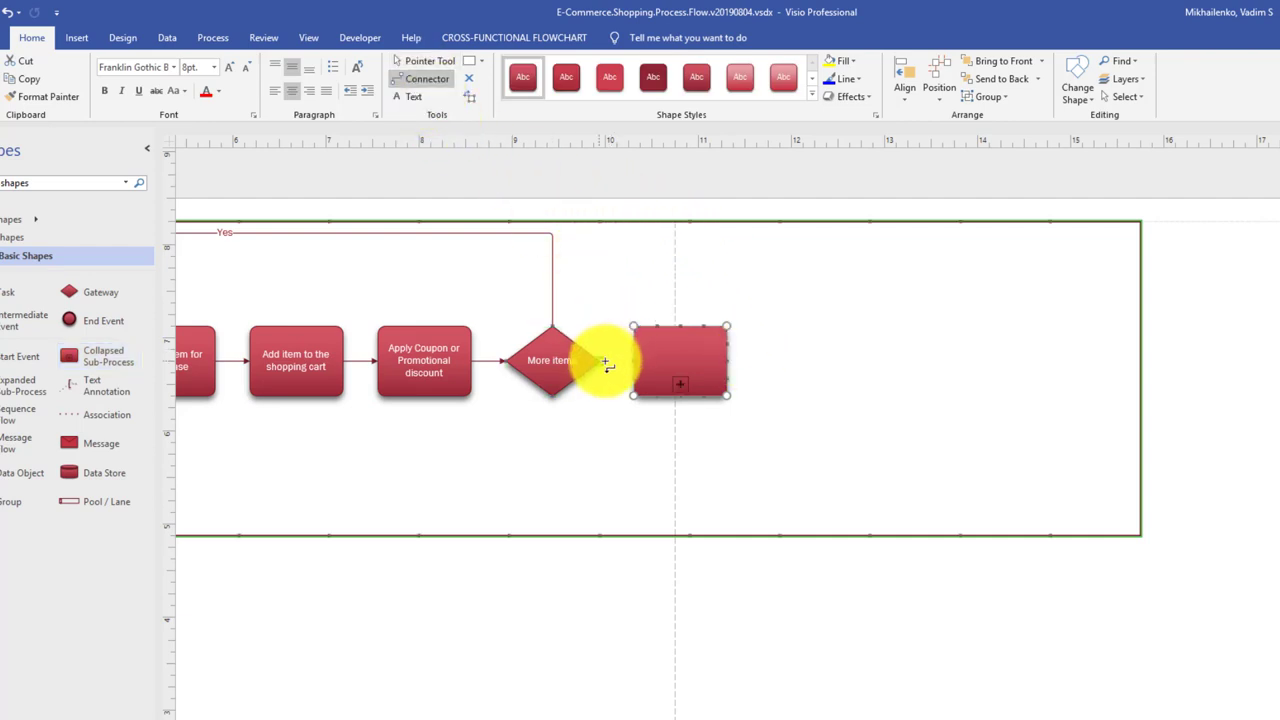
drag(600, 361, 697, 361)
text(Chec)
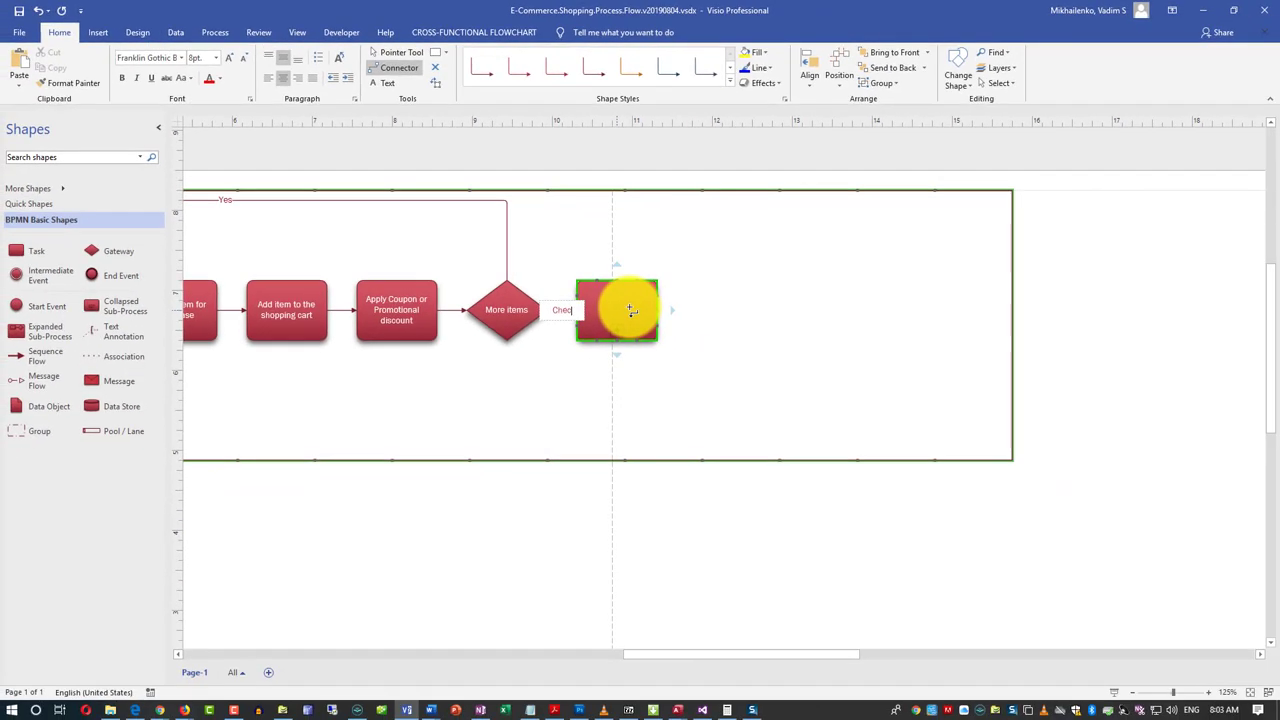
click(631, 311)
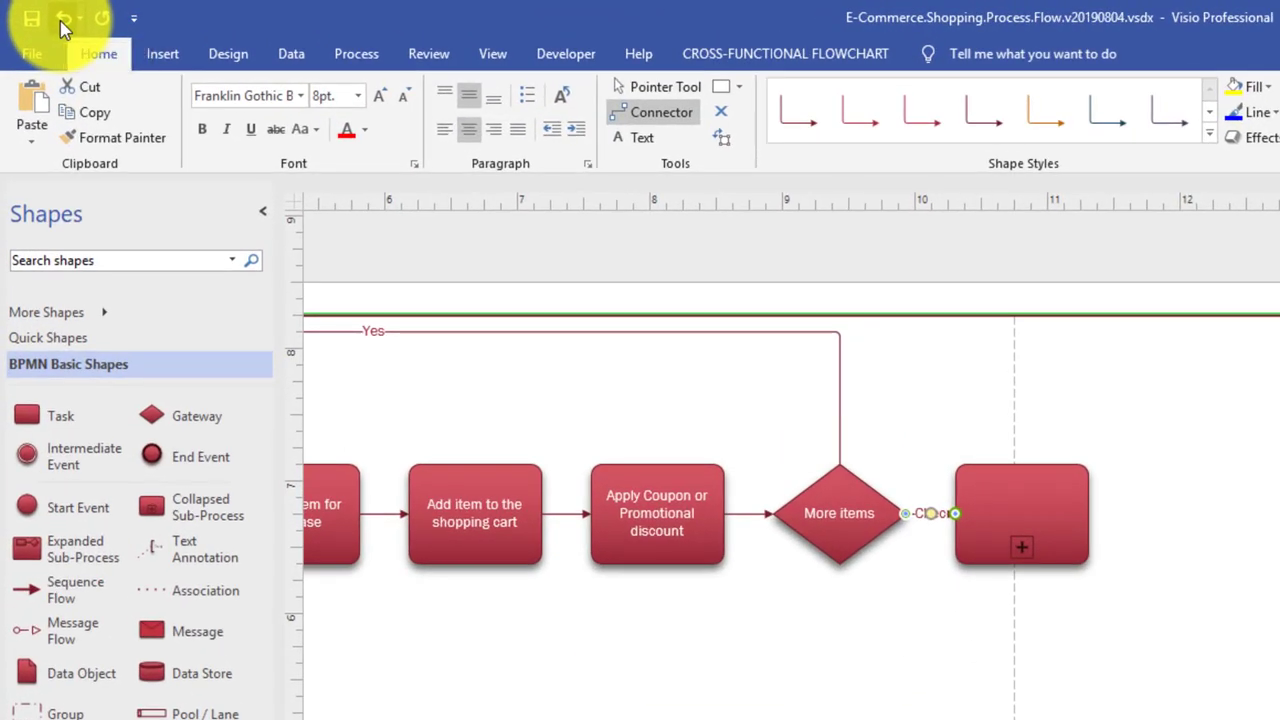
click(60, 20)
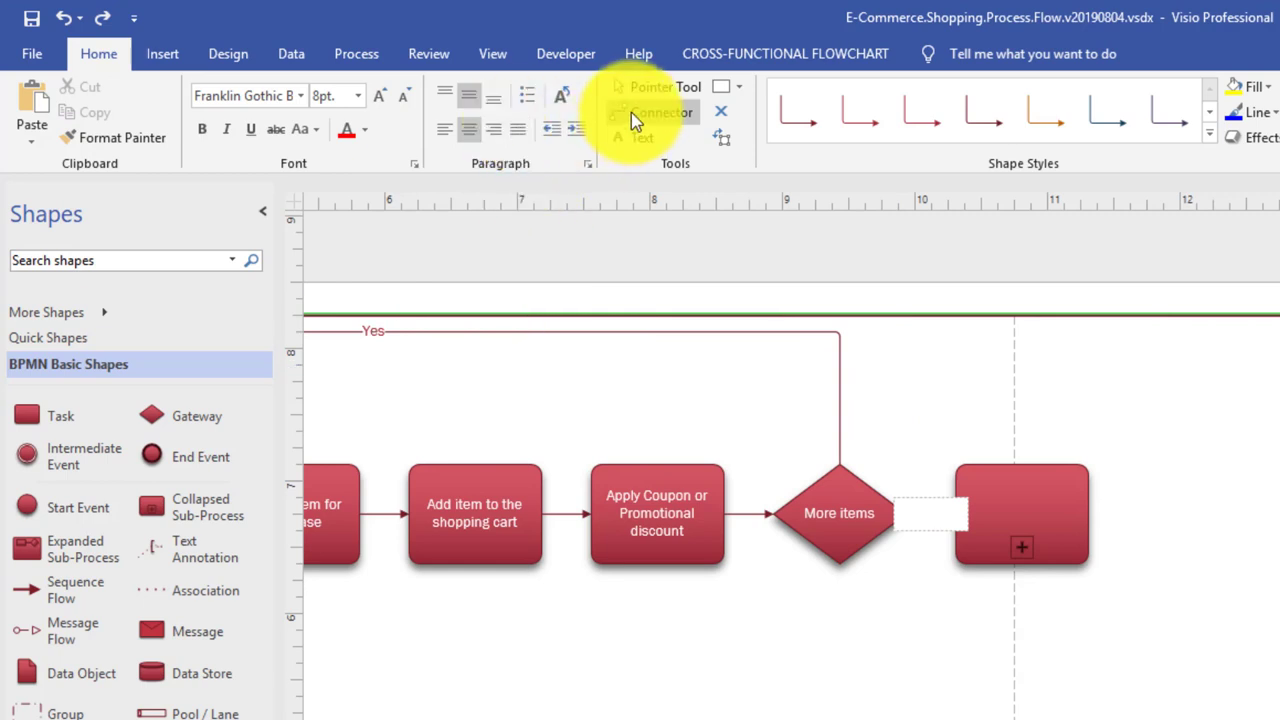
- Label the collapsed sub-process after the gateway "Checkout Process"
click(650, 86)
click(1036, 510)
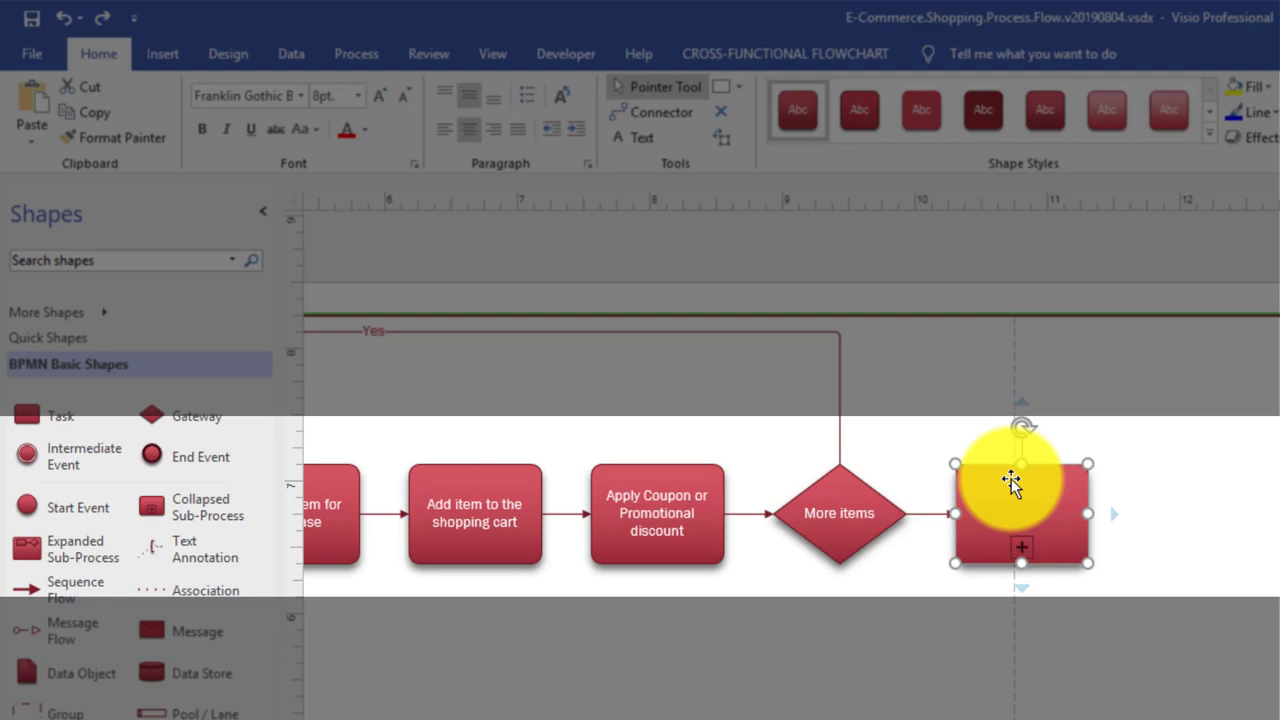
text(Checkout Process)
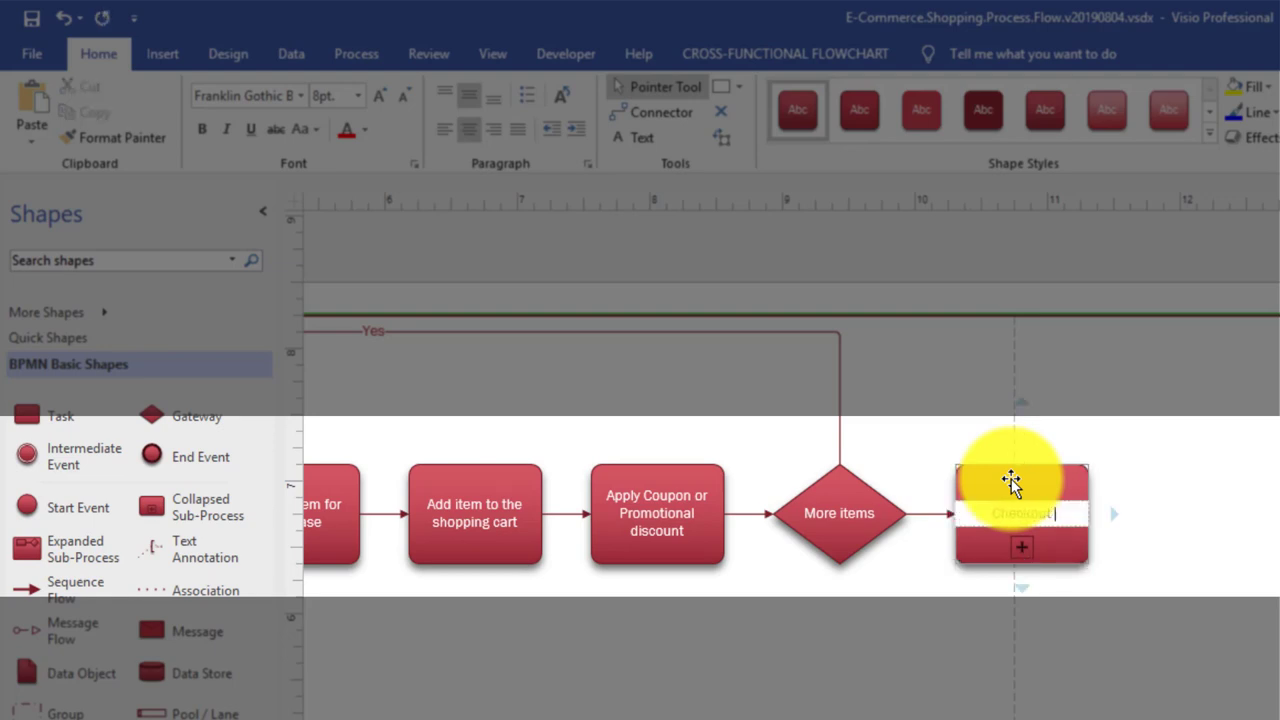
click(1094, 612)
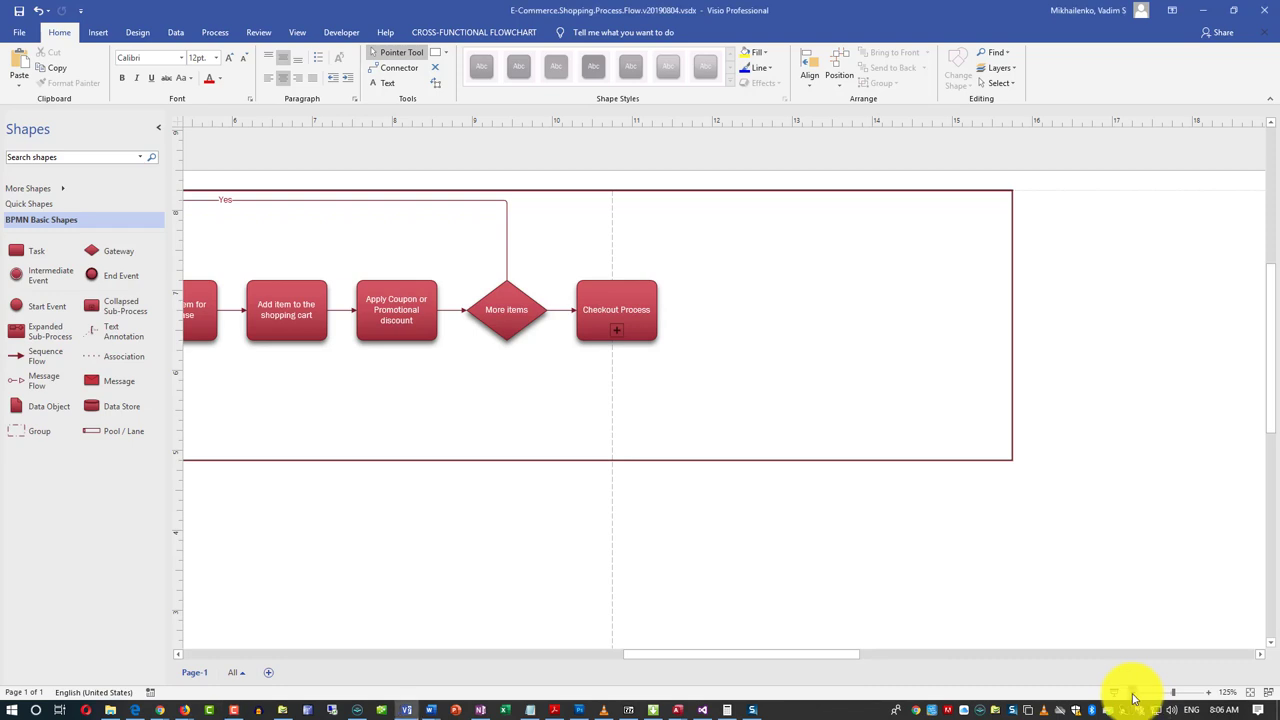
- Add a Pool / Lane directly below the Customer pool, label it "Order Entry System" and widen it to match the Customer pool's width
click(1133, 693)
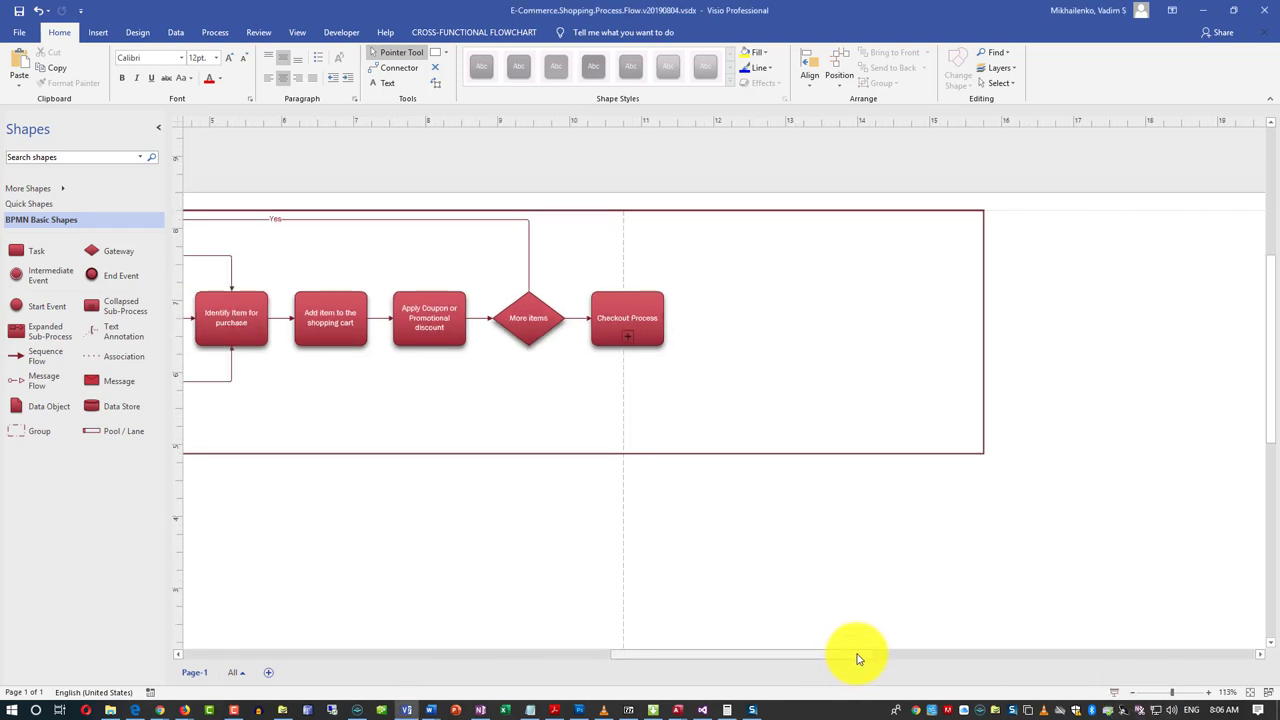
drag(857, 658, 760, 660)
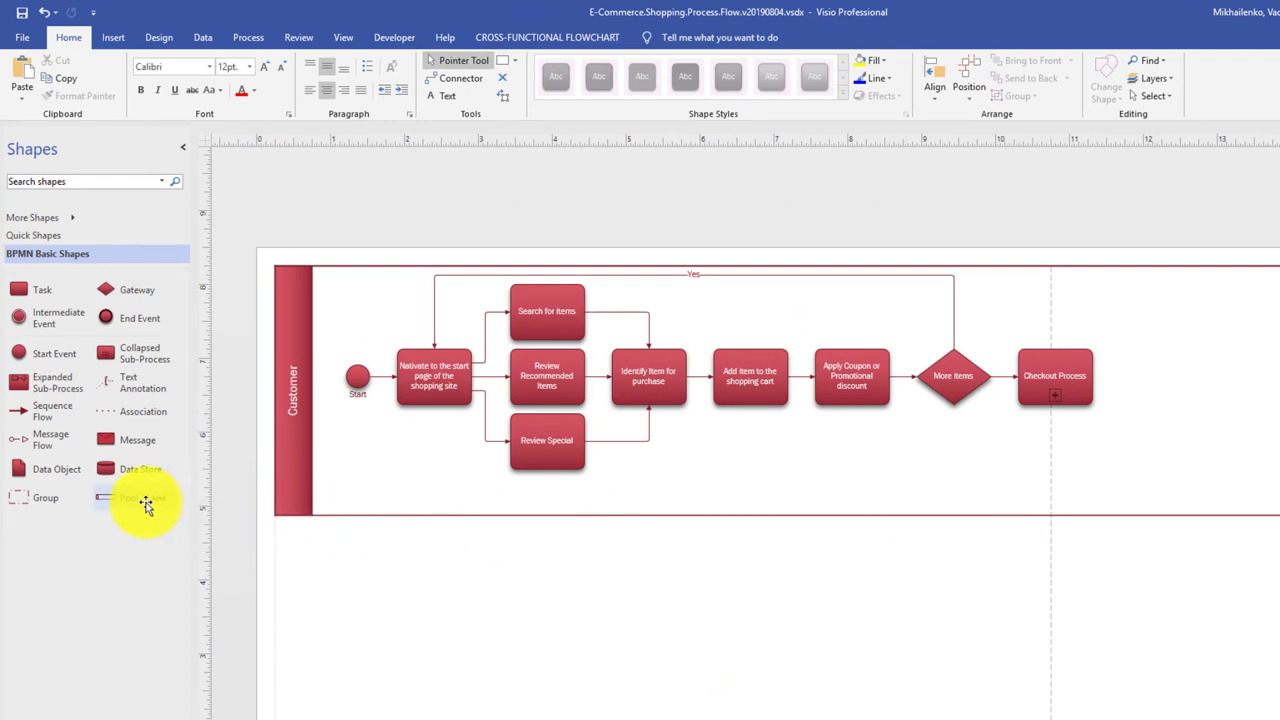
drag(146, 505, 295, 578)
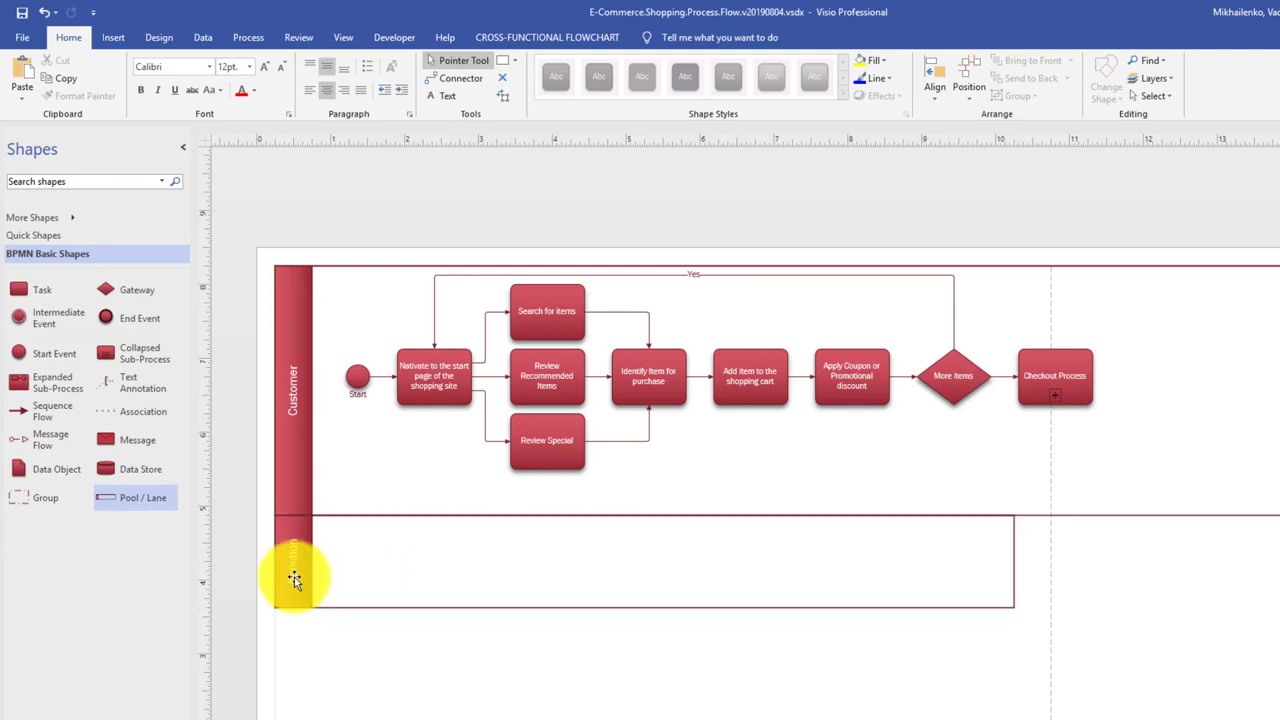
text(Ord)
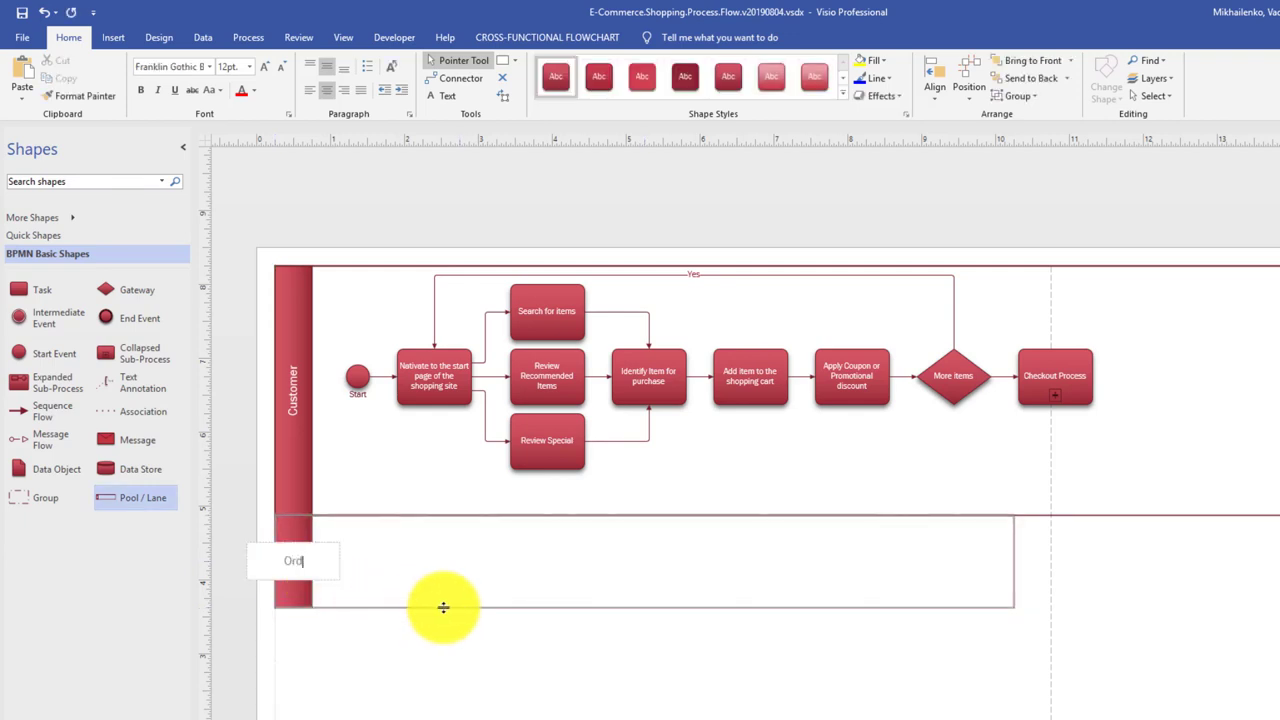
text(er Entry System)
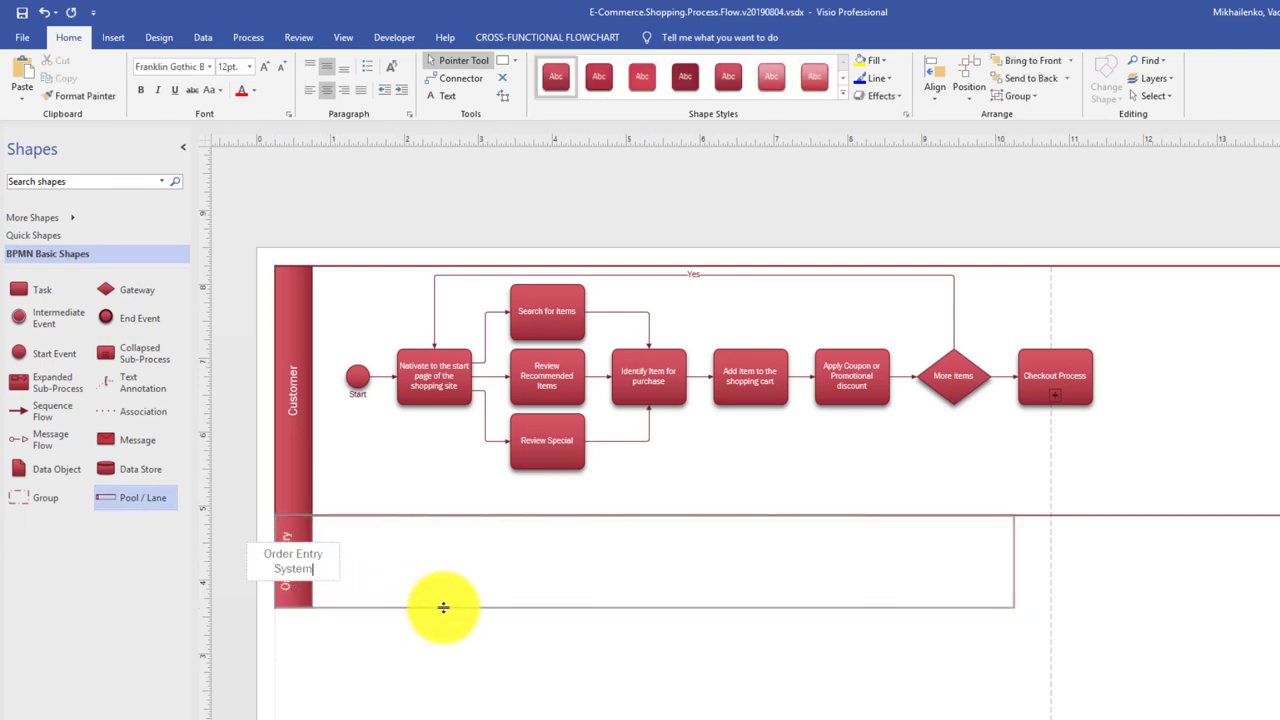
click(551, 684)
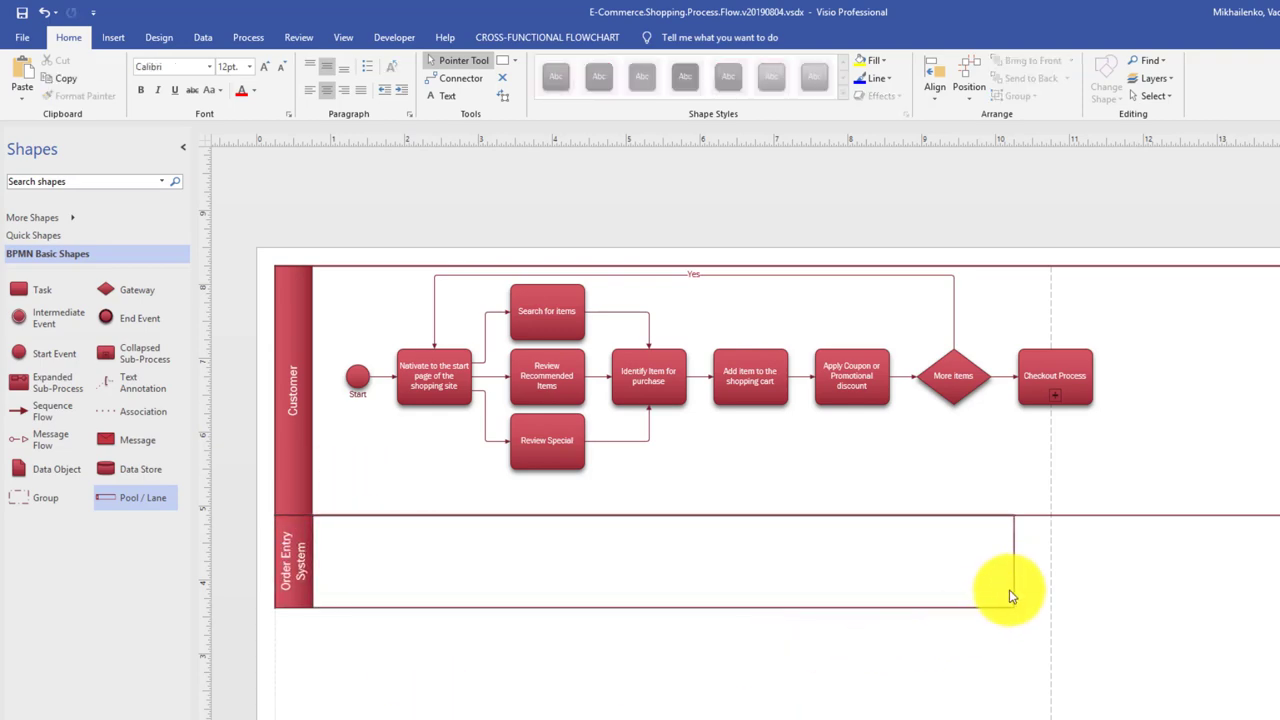
drag(1014, 590, 1279, 596)
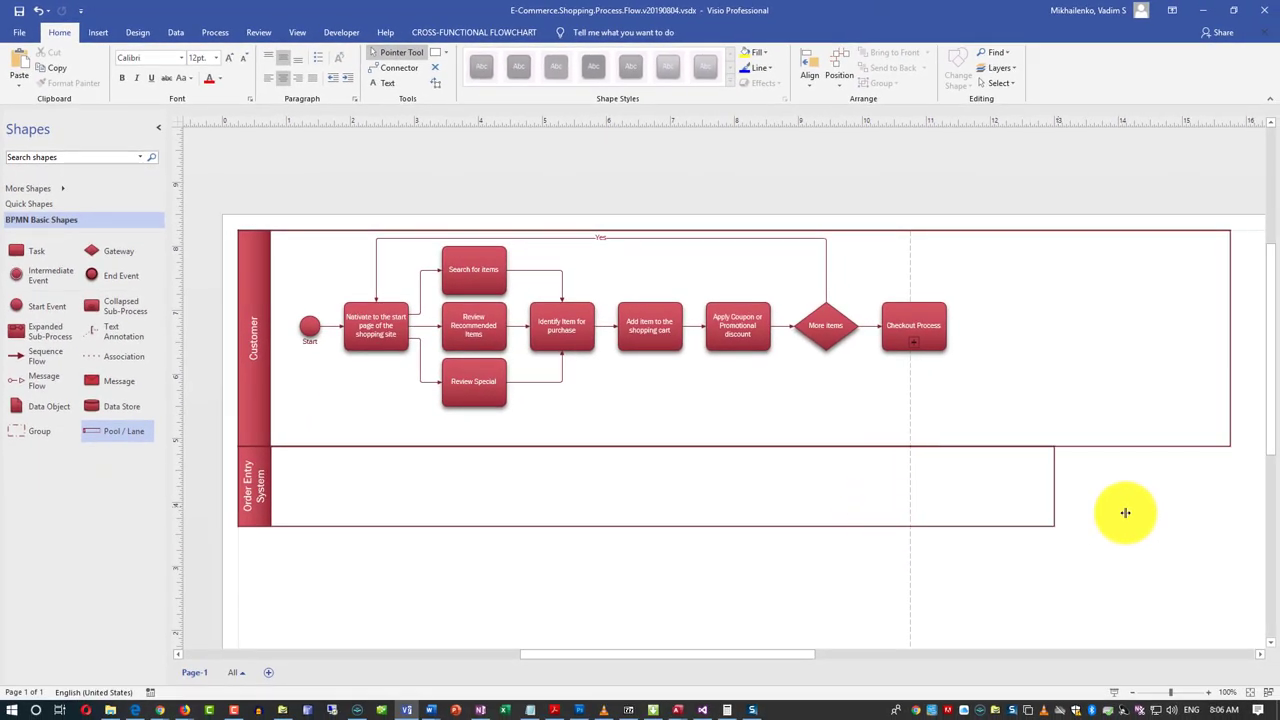
drag(1234, 515, 1223, 517)
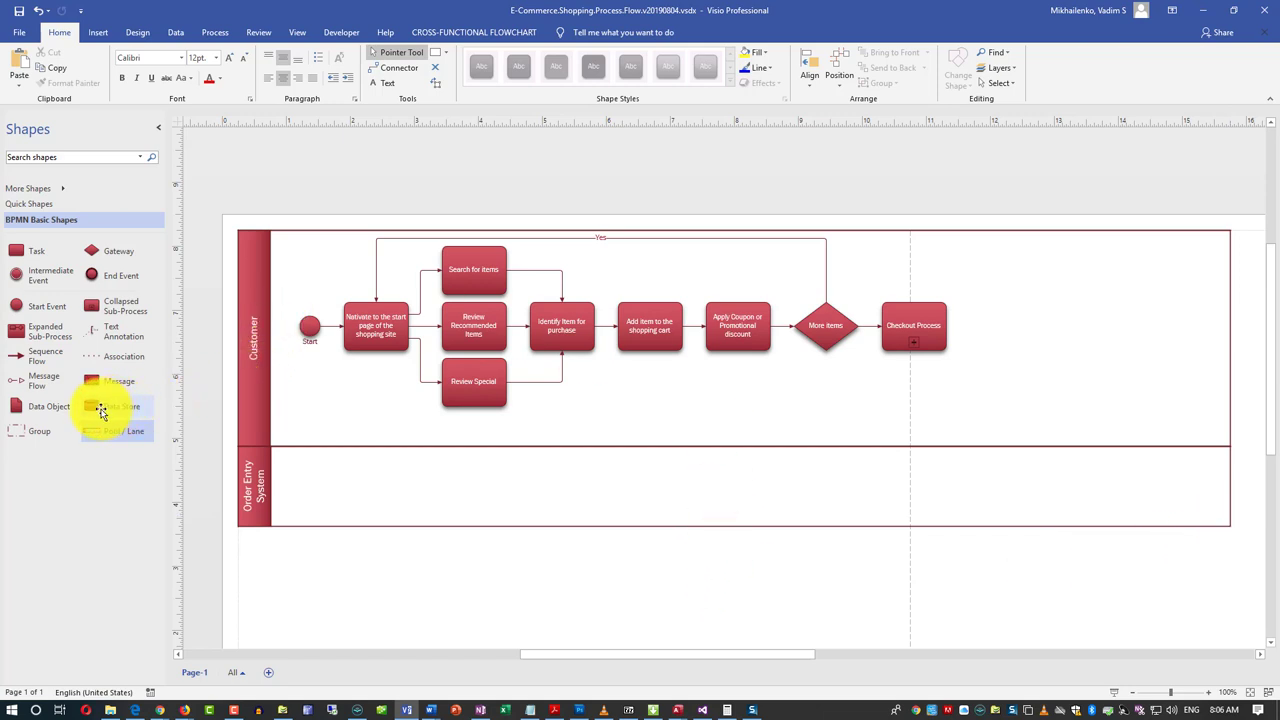
- Place a Data Store in the lower pool beneath the "Checkout Process" sub-process and label it "Order Entry System"
drag(100, 412, 913, 489)
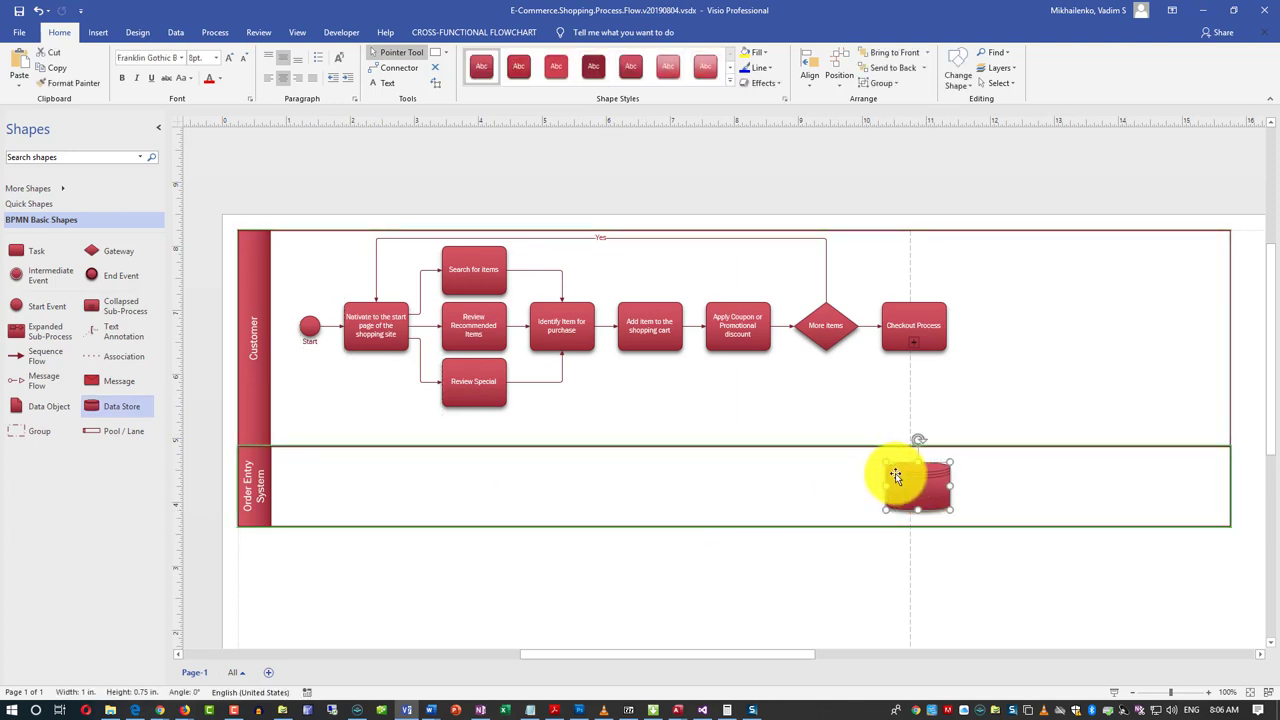
double_click(893, 474)
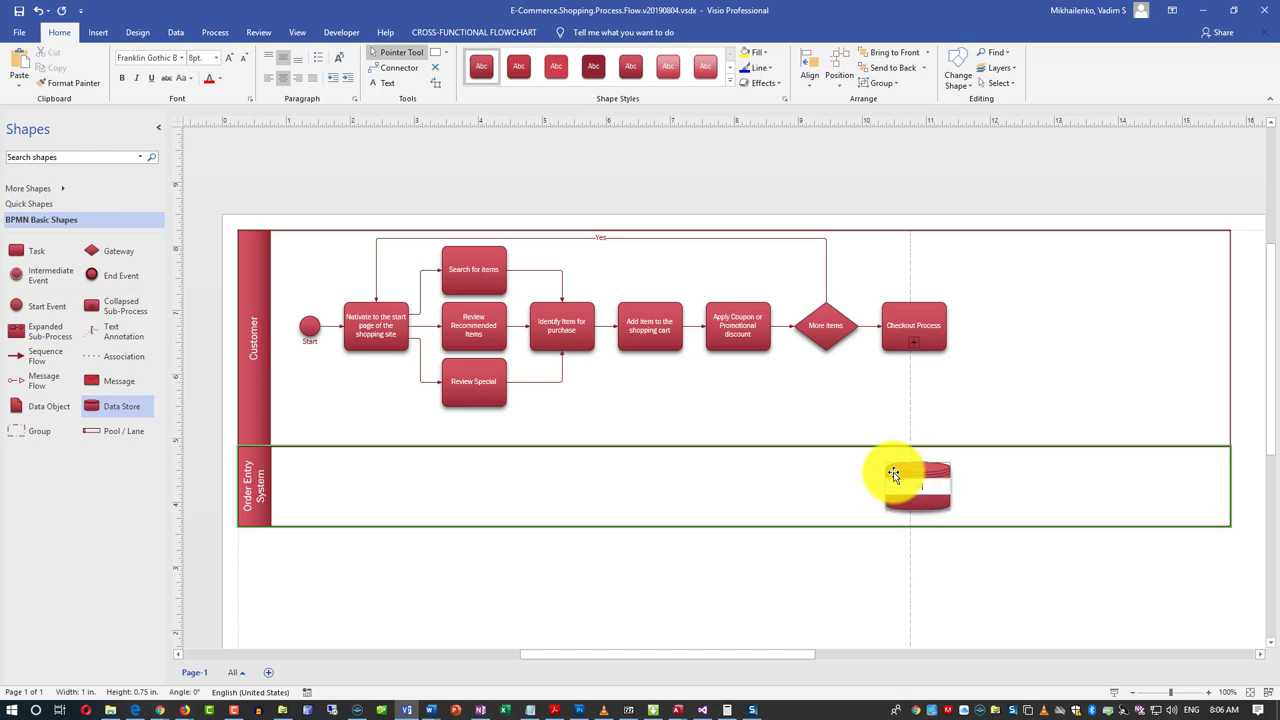
text(Order Entry System)
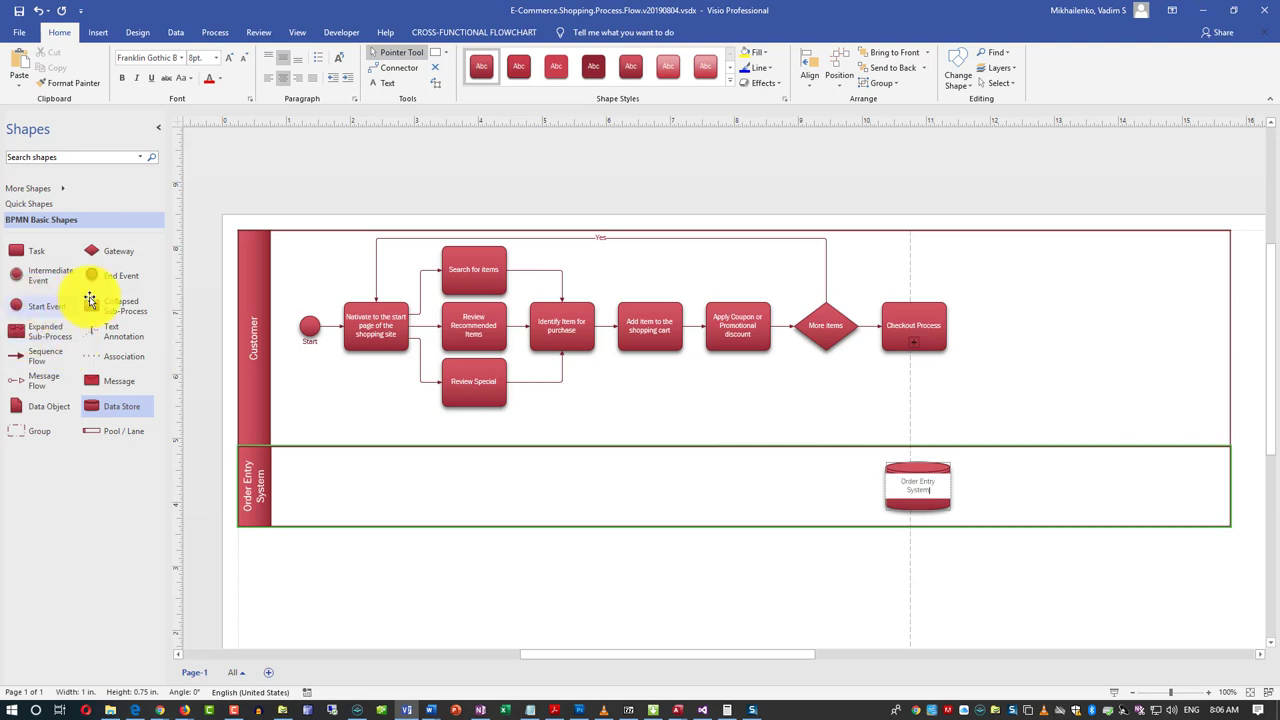